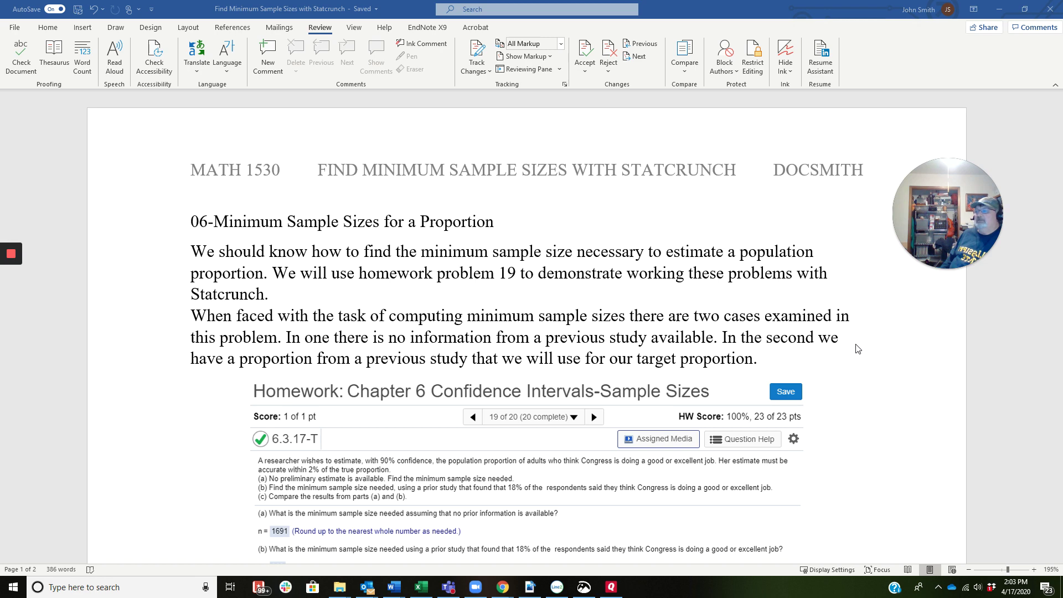
Step: Scroll past the homework screenshot to the part (a) explanation with E = 0.02 and W = 0.04
scroll(858, 349, "down", 3)
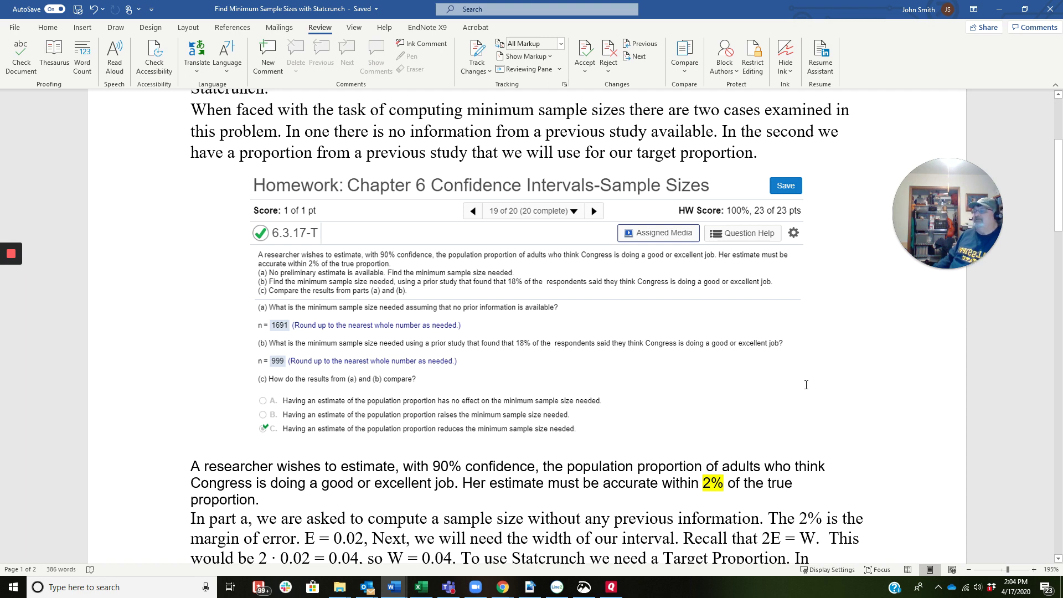
Step: Scroll to the Target Proportion 0.5 explanation where the results table begins
scroll(806, 383, "down", 3)
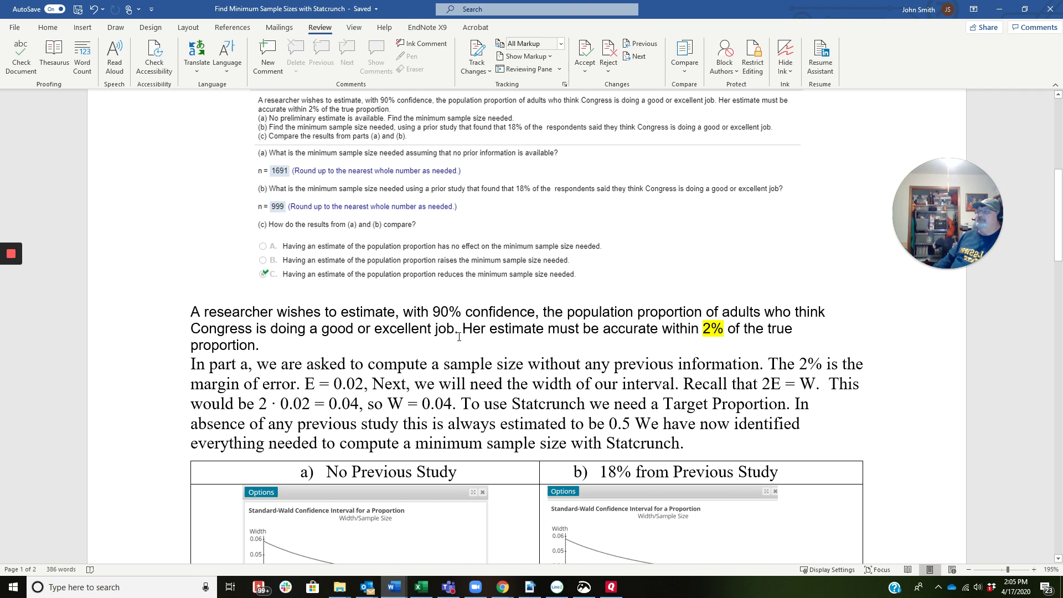
scroll(396, 341, "down", 1)
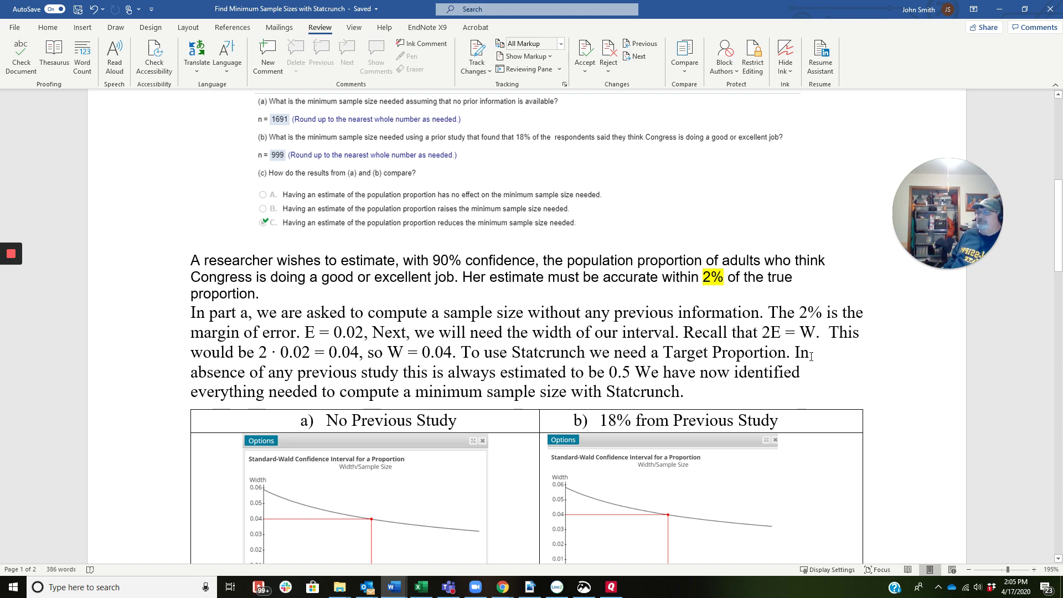
Step: Scroll down to show the full confidence level, target proportion and width table
scroll(812, 356, "down", 5)
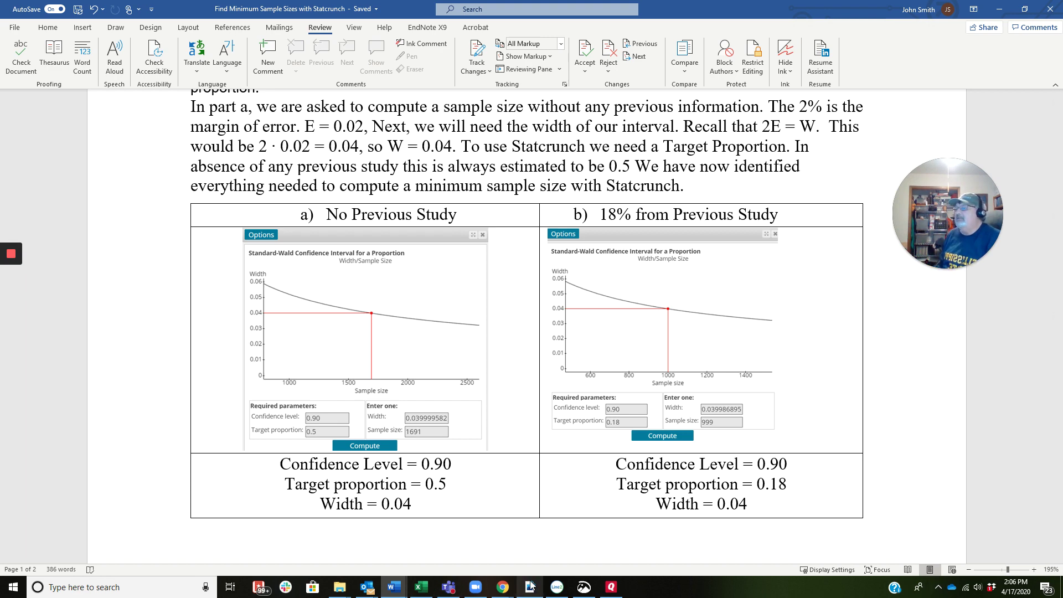
Step: Bring StatCrunch forward, open Proportion Stats Width/Sample Size, and move the window beside Word
mouse_move(503, 586)
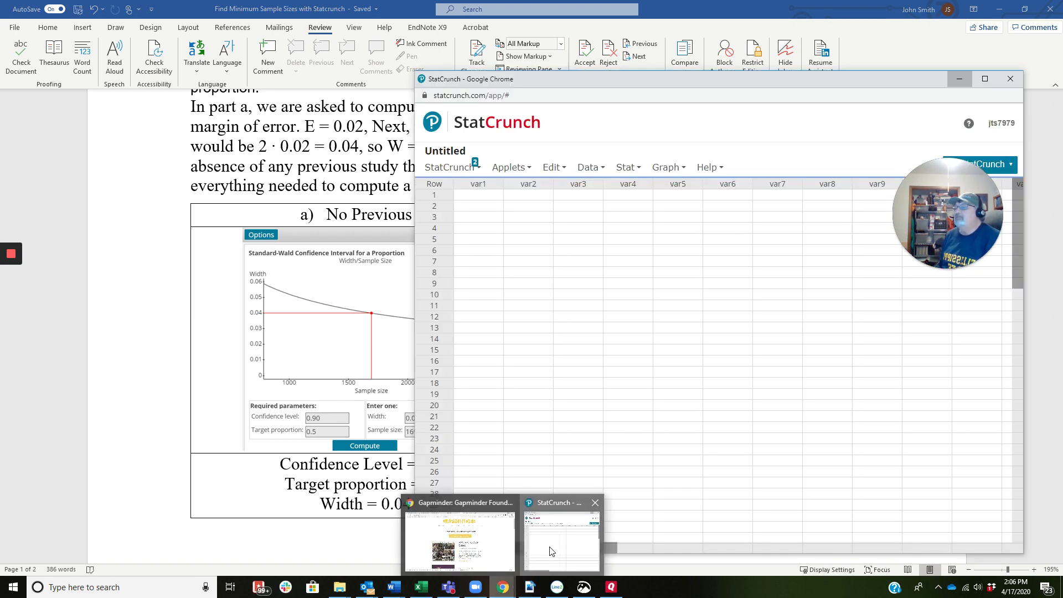
left_click(551, 551)
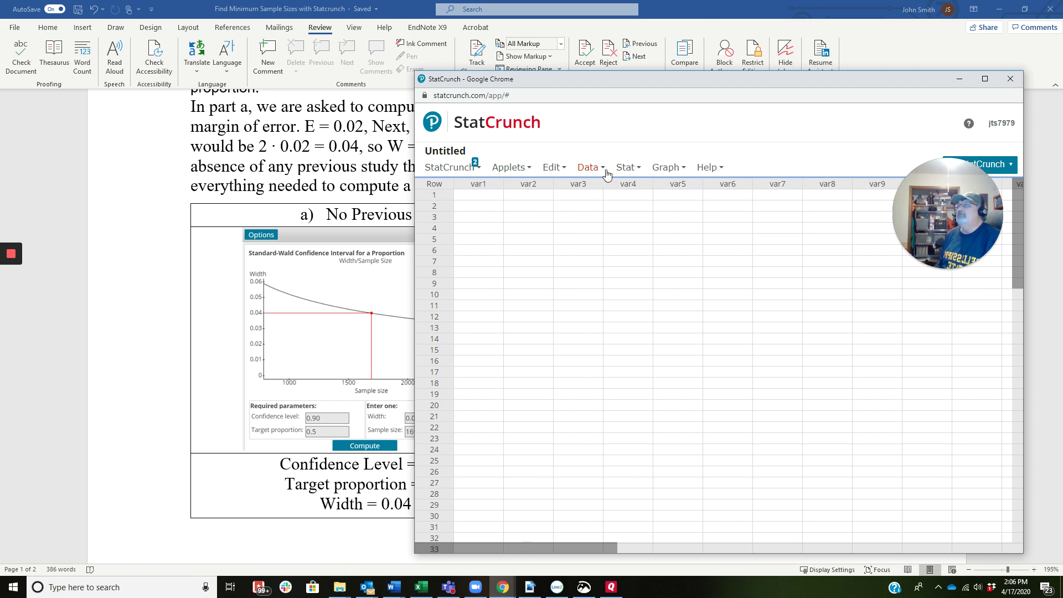
left_click(624, 168)
left_click(624, 167)
left_click(625, 168)
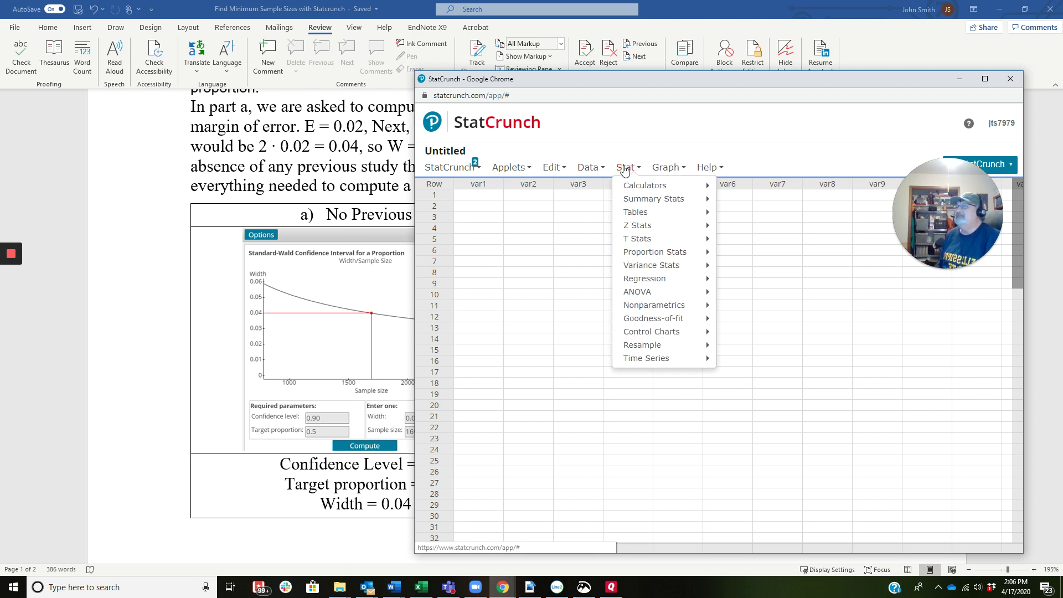
mouse_move(669, 253)
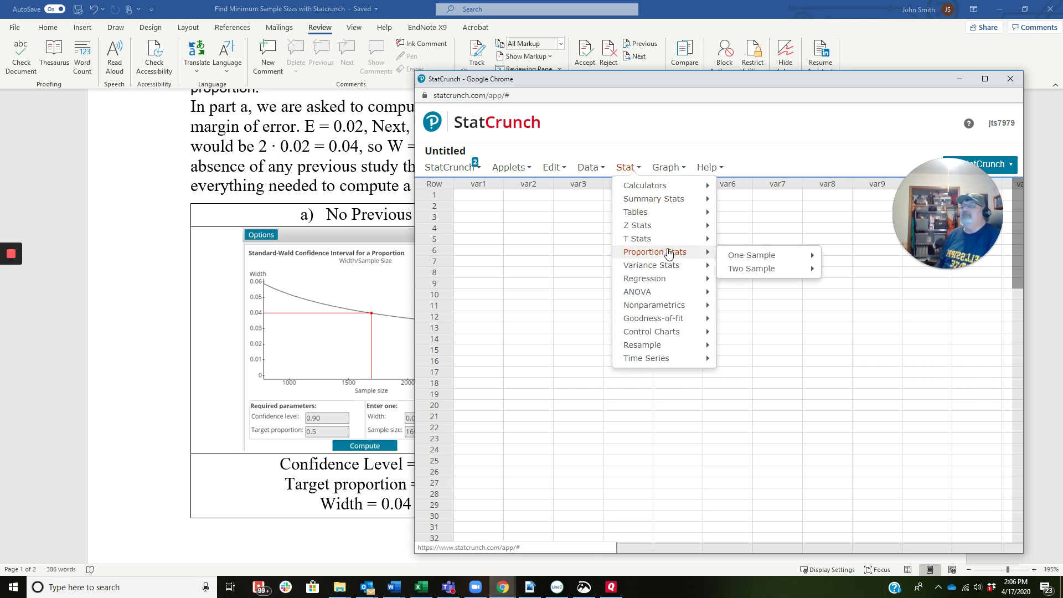
mouse_move(755, 260)
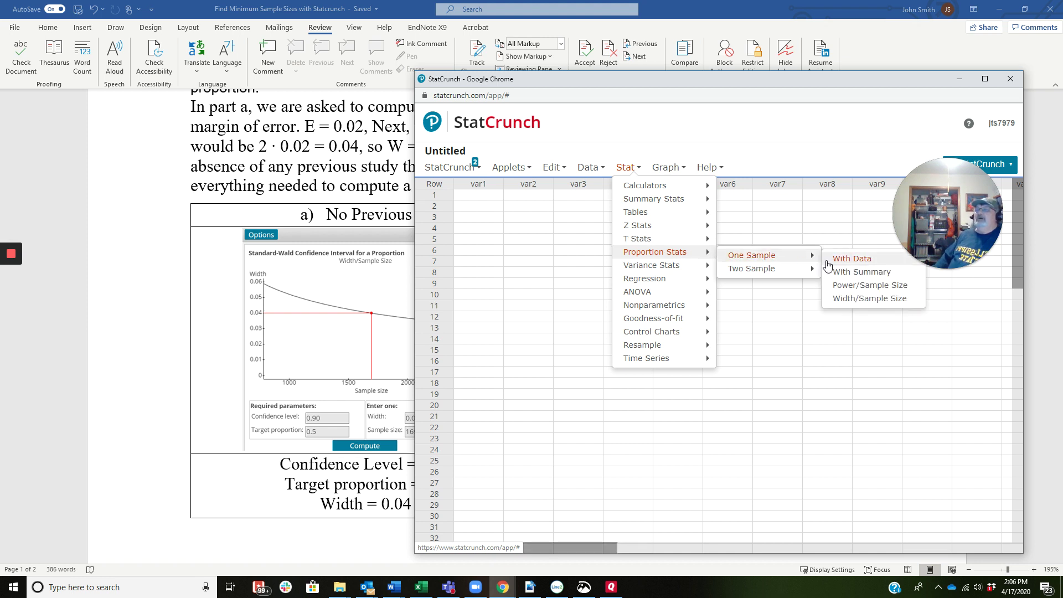
left_click(873, 300)
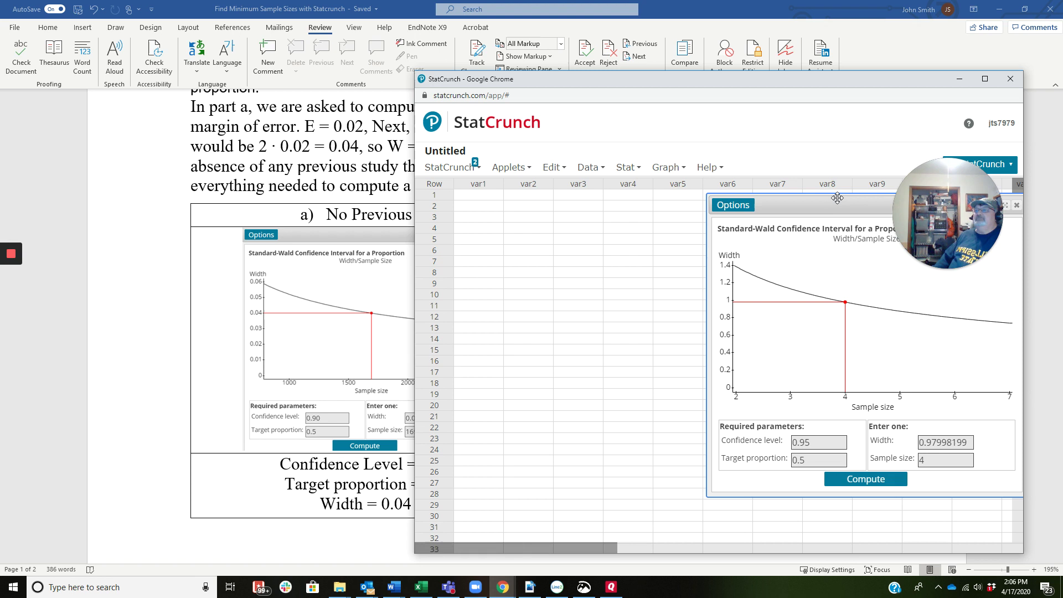
left_click_drag(817, 80, 554, 62)
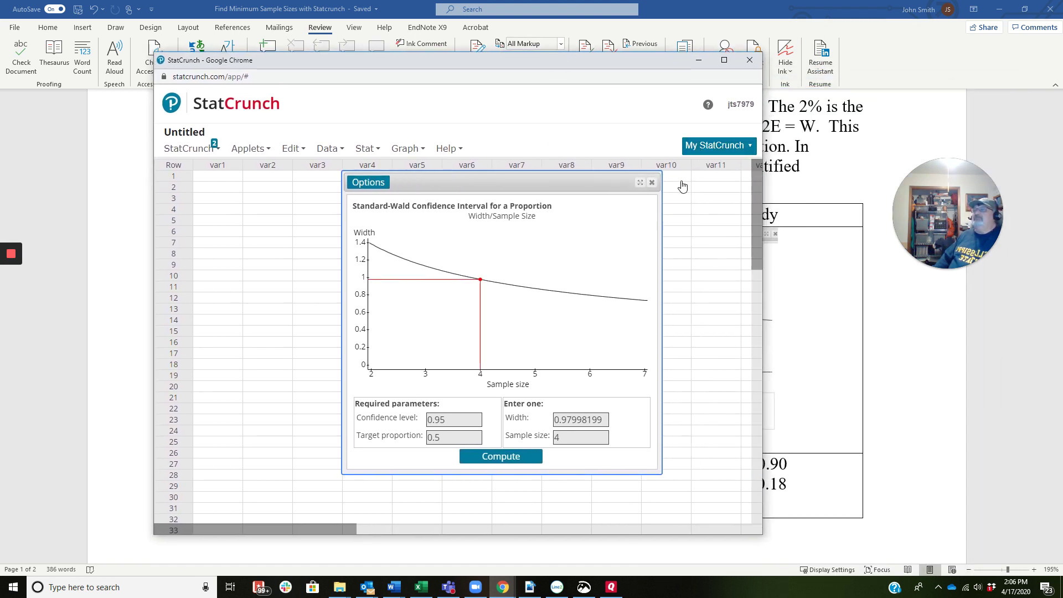
Step: Reopen the one-sample proportion Width/Sample Size calculator with its 0.95 and 0.5 defaults
left_click(652, 182)
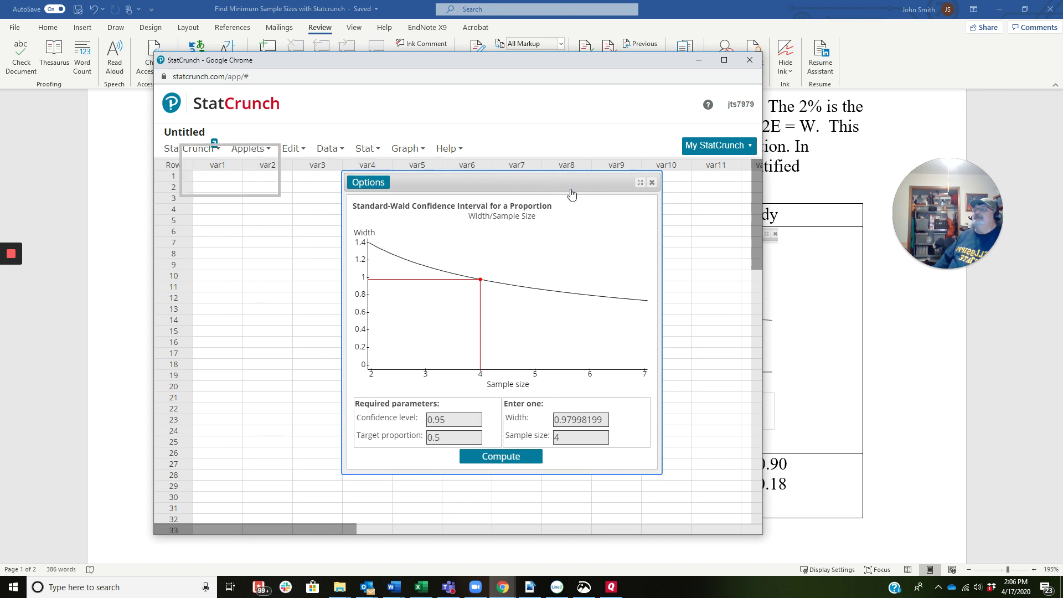
left_click(364, 149)
left_click(365, 150)
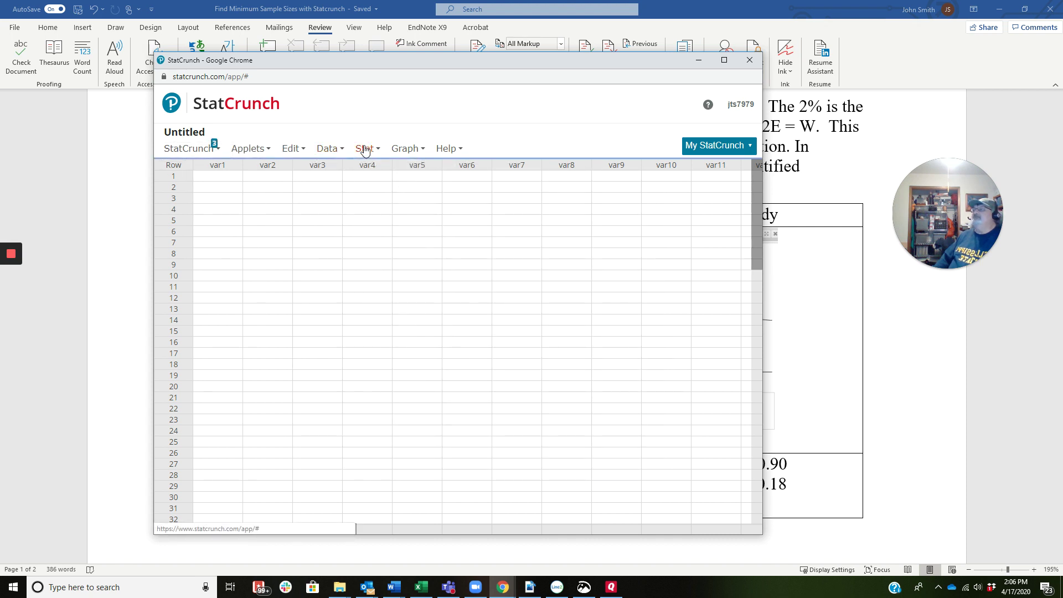
left_click(365, 150)
mouse_move(408, 233)
mouse_move(500, 239)
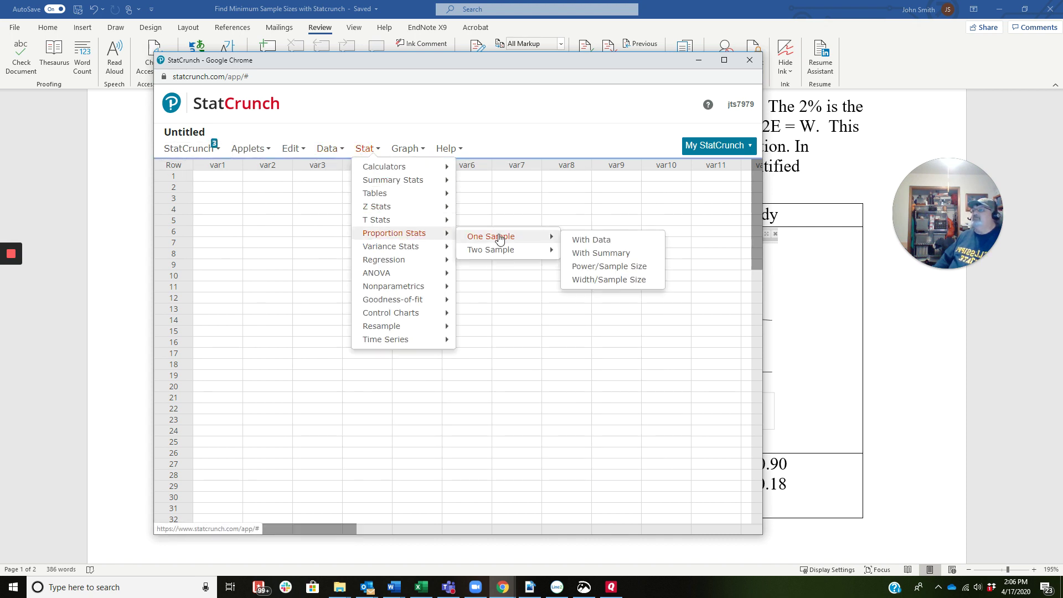
left_click(609, 280)
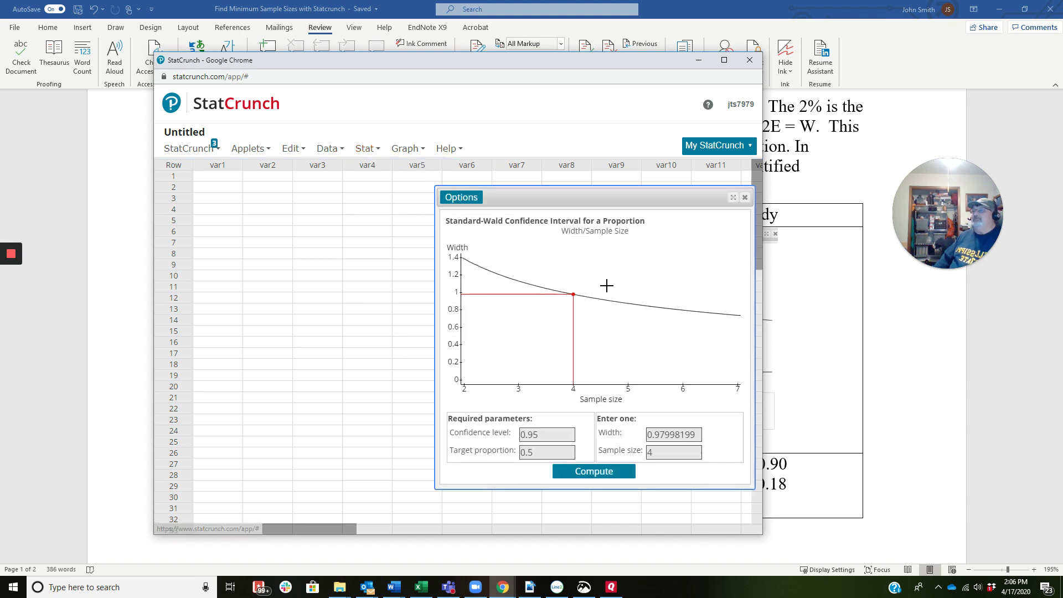
Step: Change the confidence level to 0.90 and width to 0.04, then compute the sample size of 1691
left_click(562, 434)
key("BackSpace")
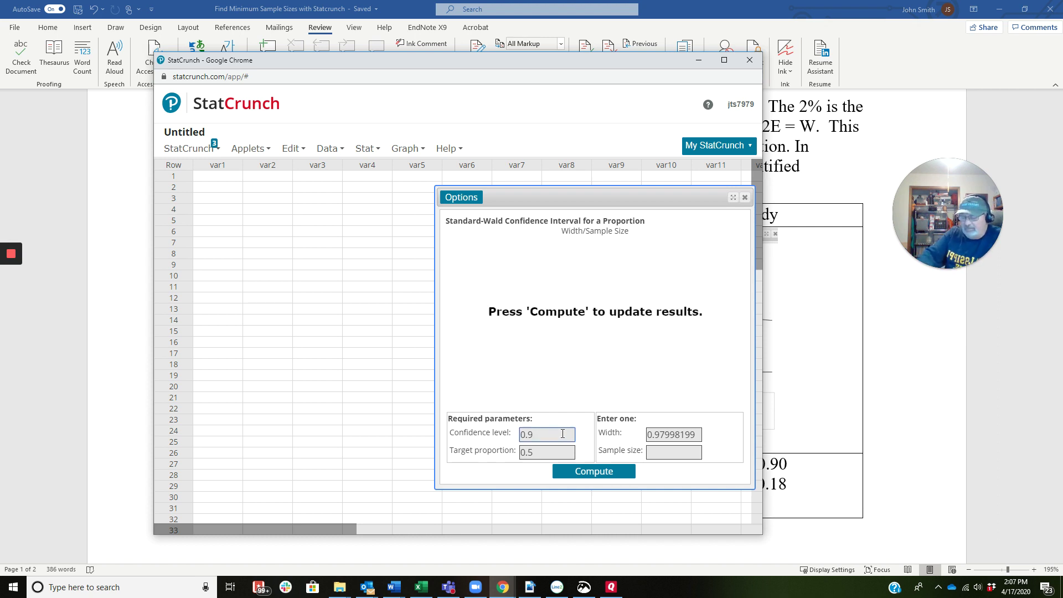
type("0")
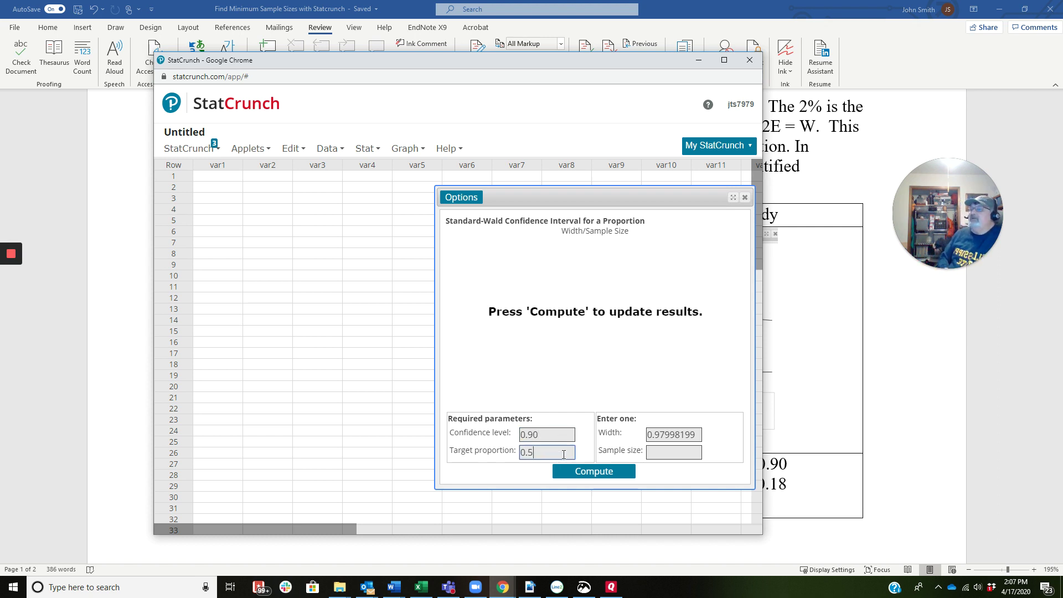
left_click(697, 435)
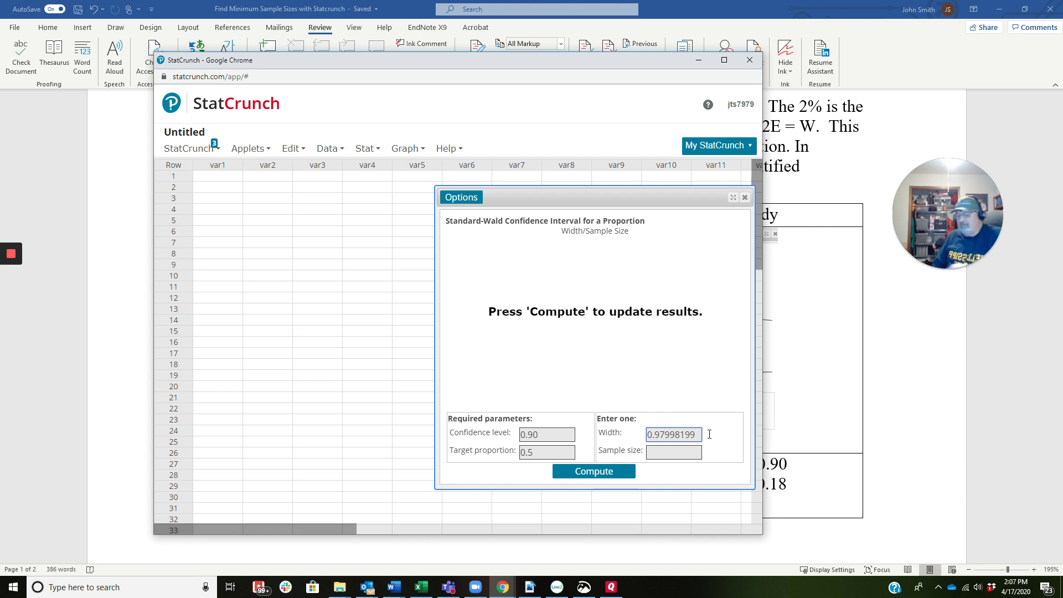
key("BackSpace")
key("BackSpace")
key("BackSpace")
key("BackSpace")
key("BackSpace")
key("BackSpace")
key("BackSpace")
key("BackSpace")
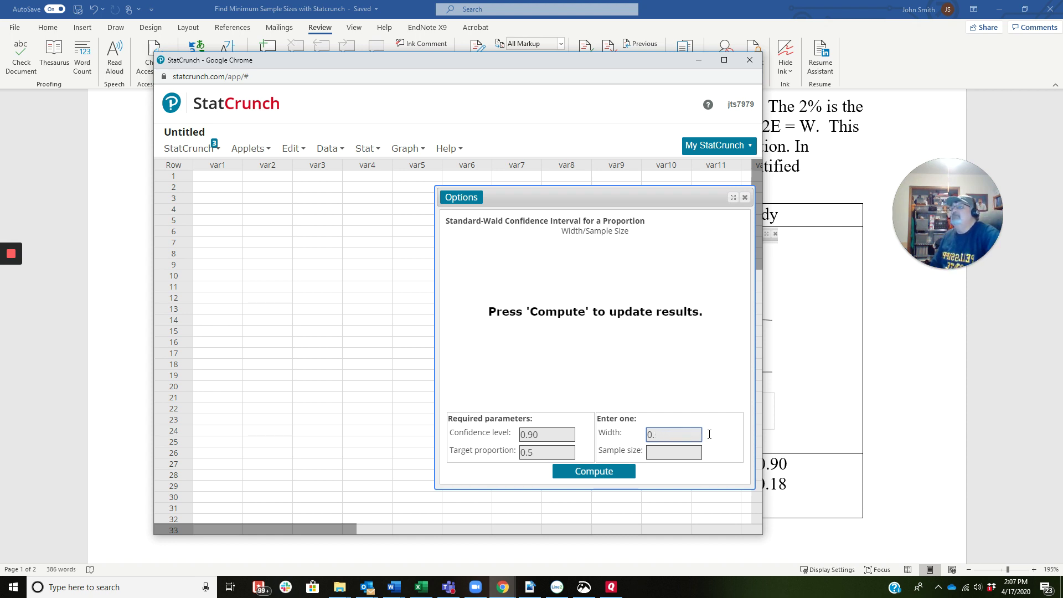
type("04")
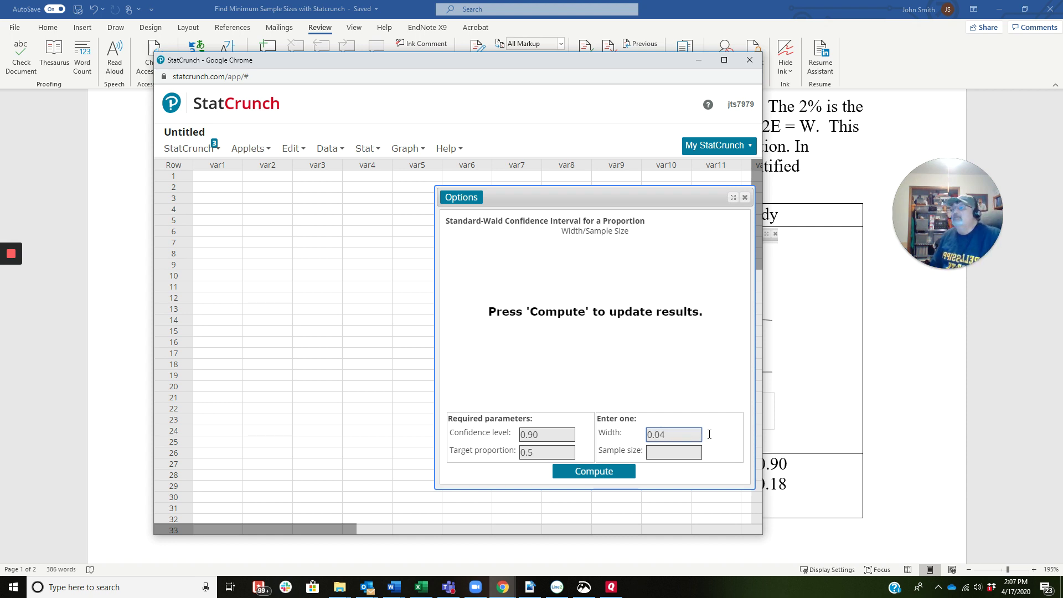
left_click(595, 477)
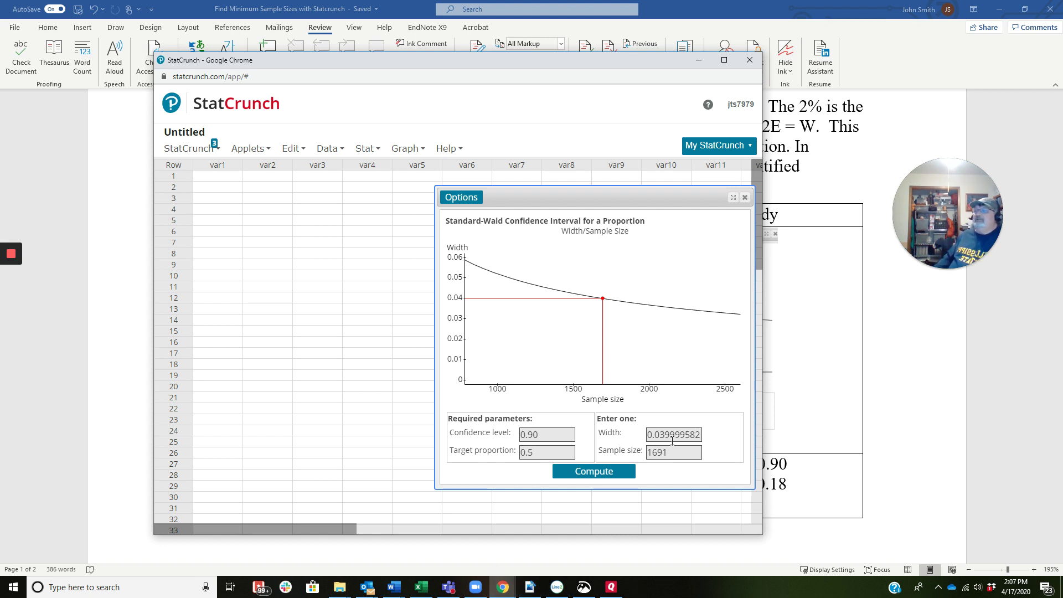
Step: Enter width .04 and target proportion 0.18, then compute the sample size of 999
left_click(701, 436)
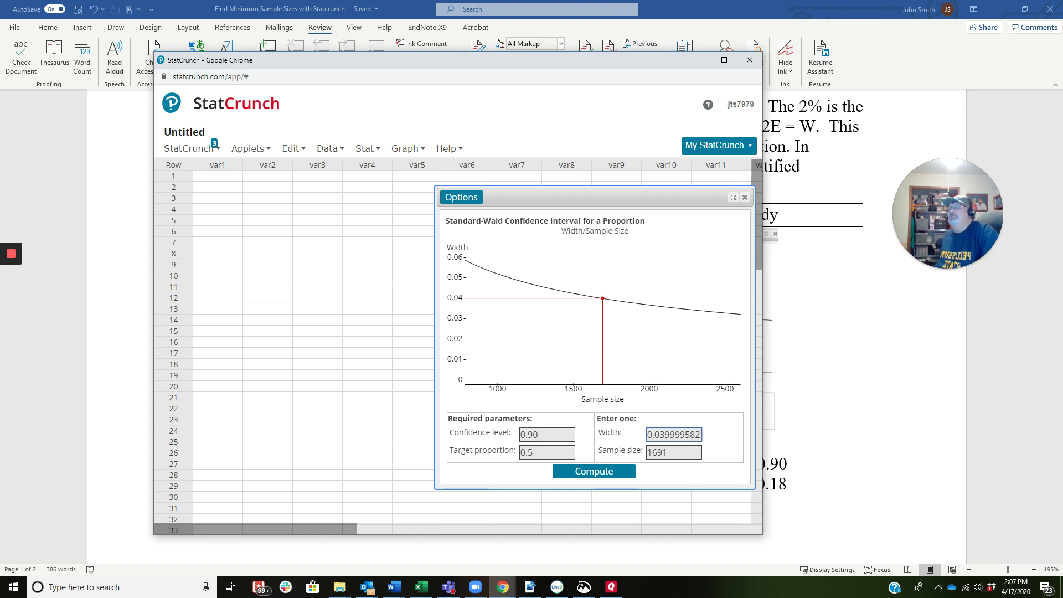
key("BackSpace")
key("BackSpace")
key("BackSpace")
key("BackSpace")
key("BackSpace")
key("BackSpace")
key("BackSpace")
key("BackSpace")
key("BackSpace")
key("BackSpace")
key("BackSpace")
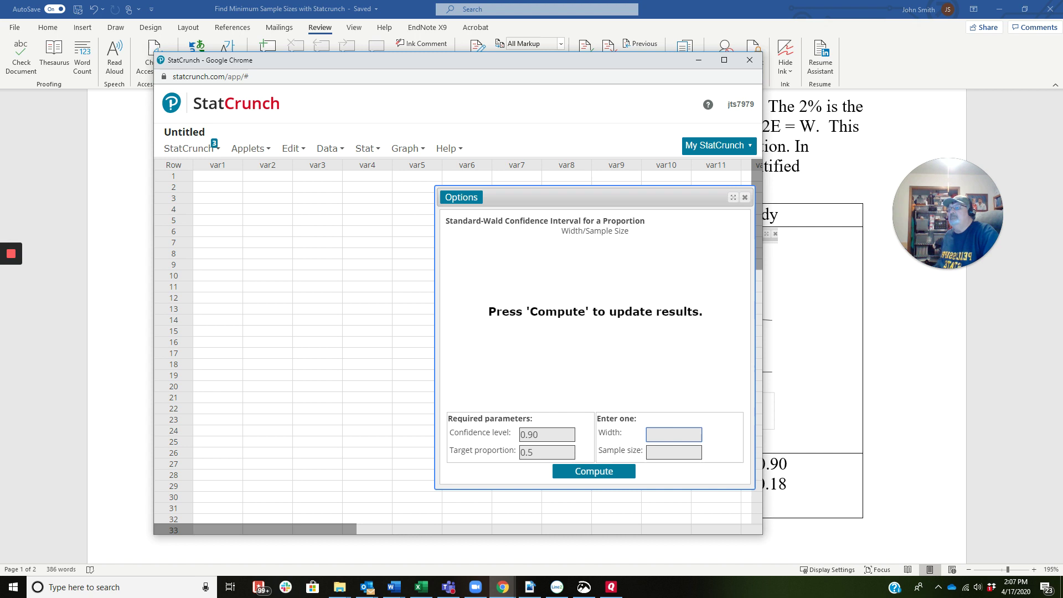
type(".04")
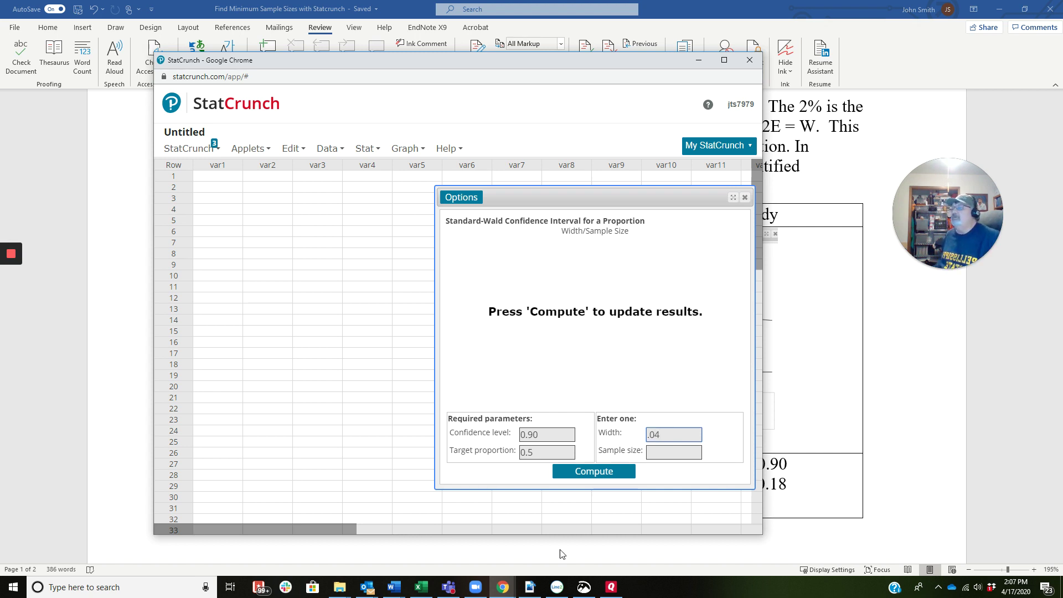
left_click(556, 455)
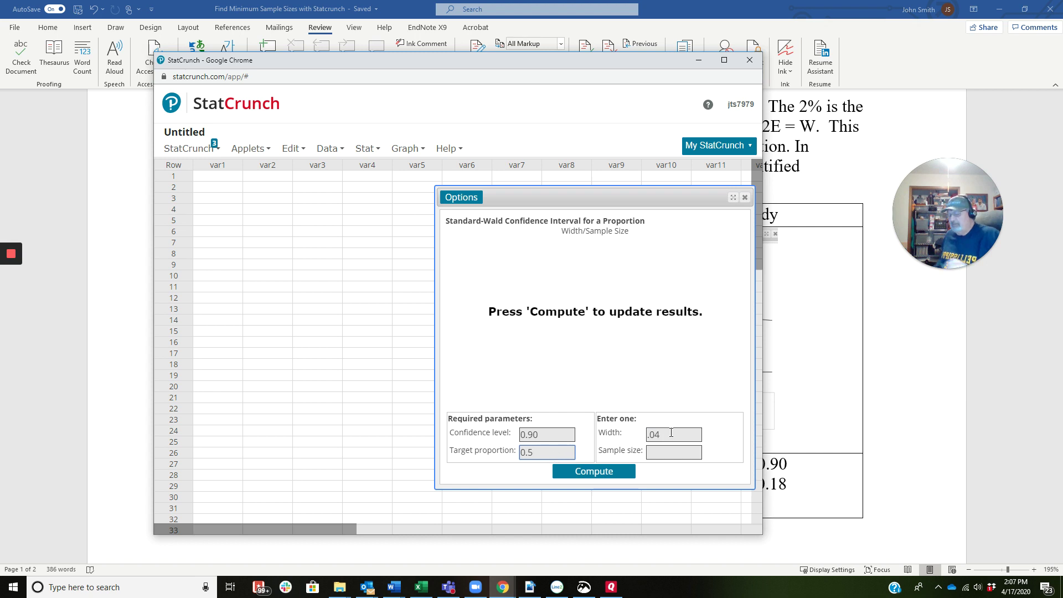
key("BackSpace")
type("18")
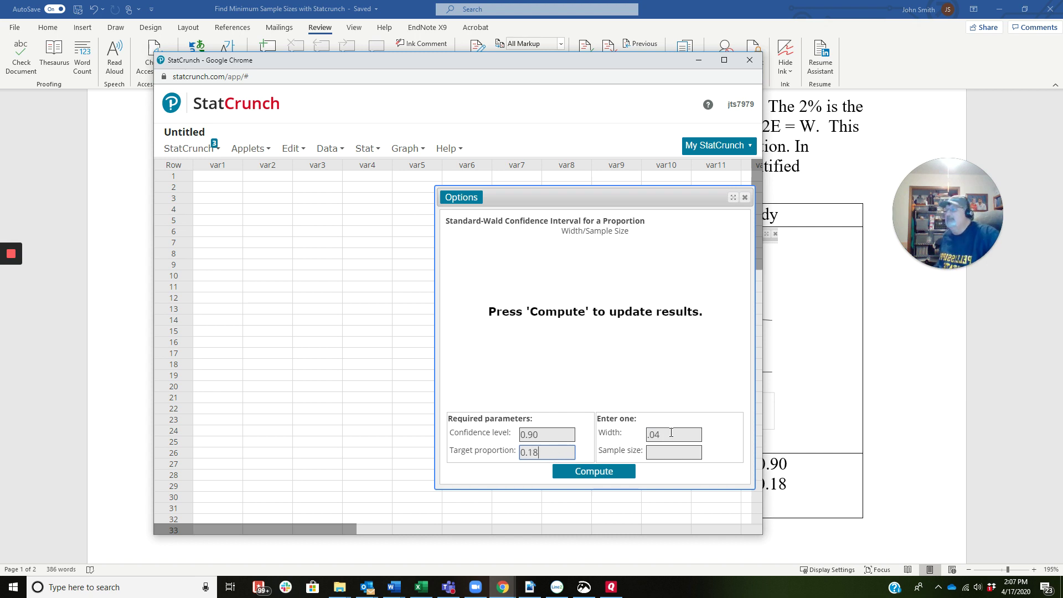
left_click(588, 477)
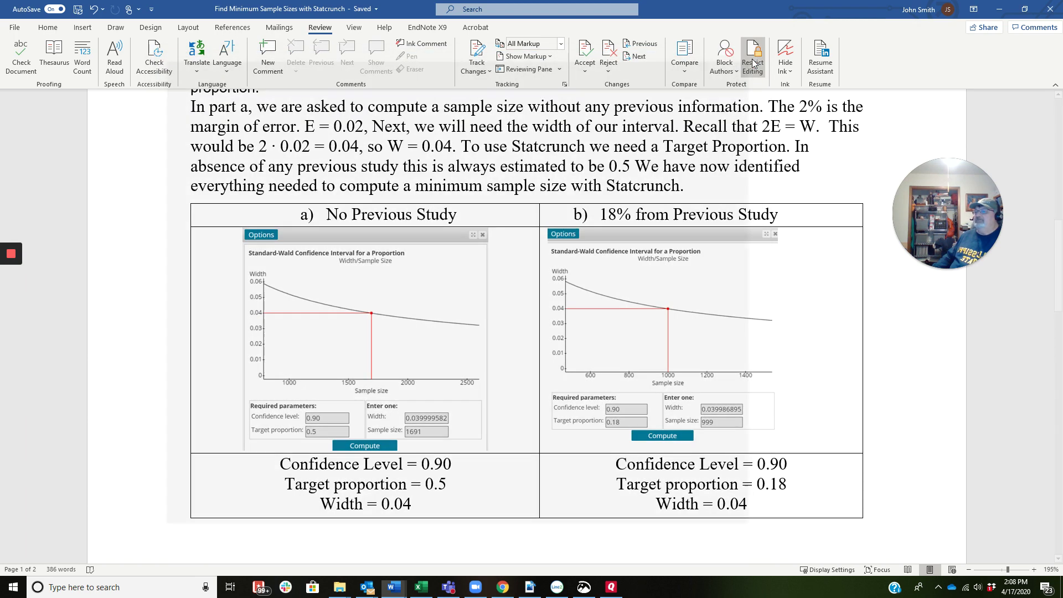
Step: Close StatCrunch and scroll to Example 4 on Facebook time (0.95 confidence, σ = 210, W = 30)
left_click(751, 60)
scroll(793, 278, "down", 5)
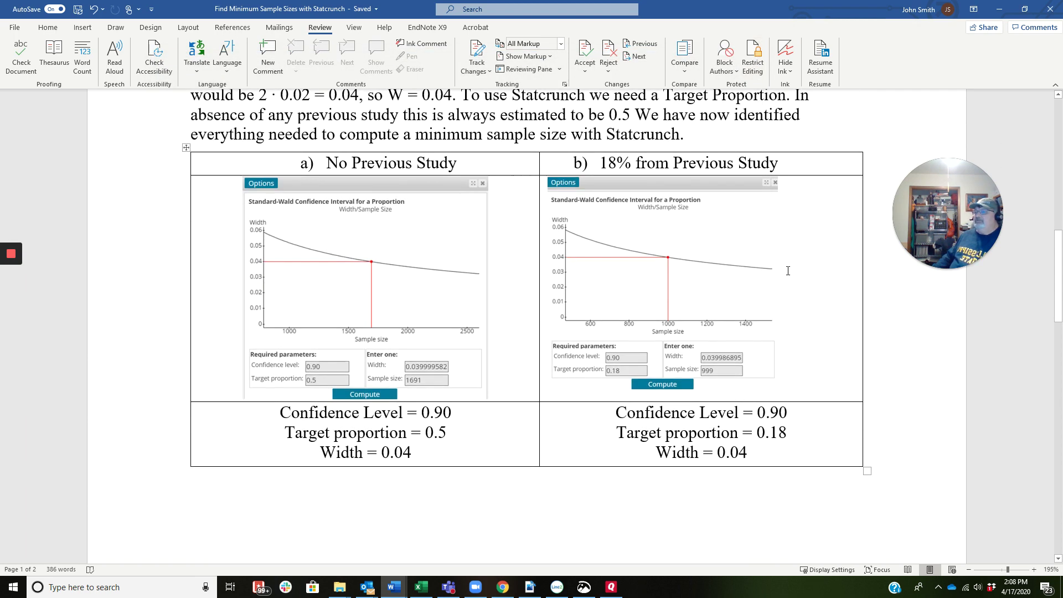
scroll(788, 271, "down", 1)
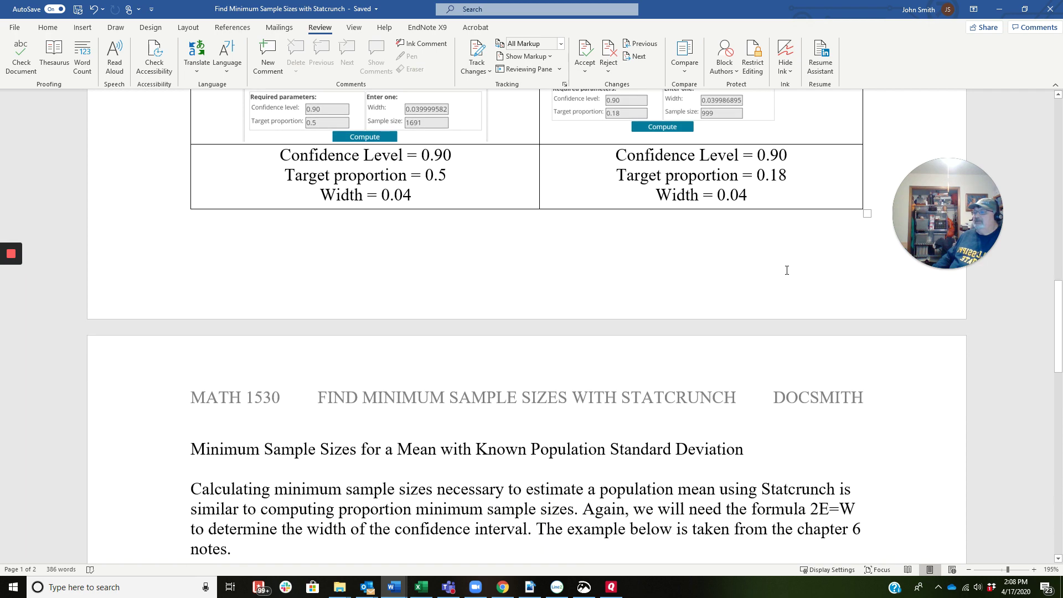
scroll(786, 271, "down", 1)
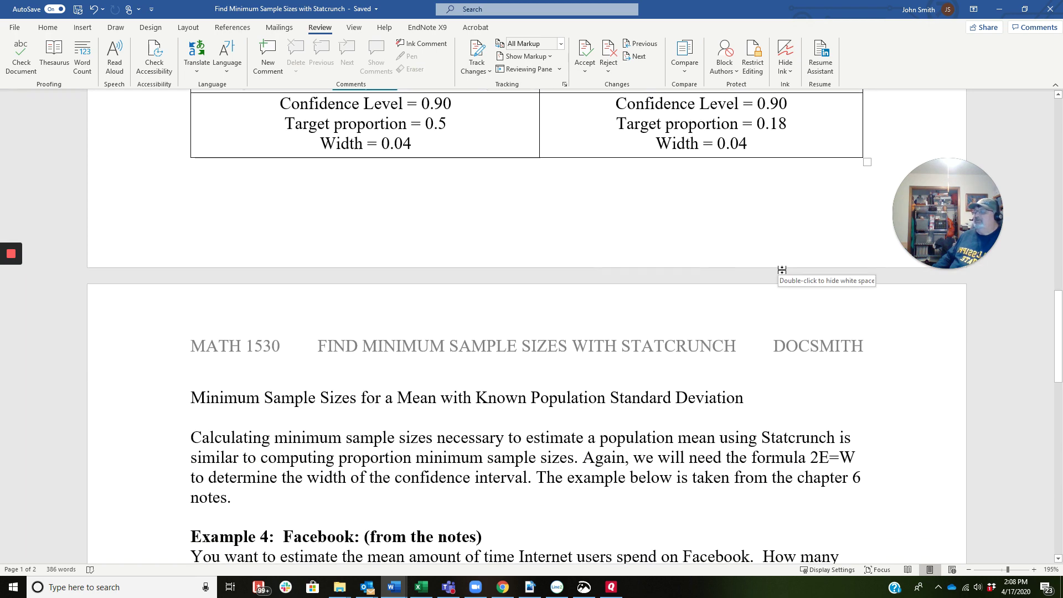
scroll(770, 262, "down", 3)
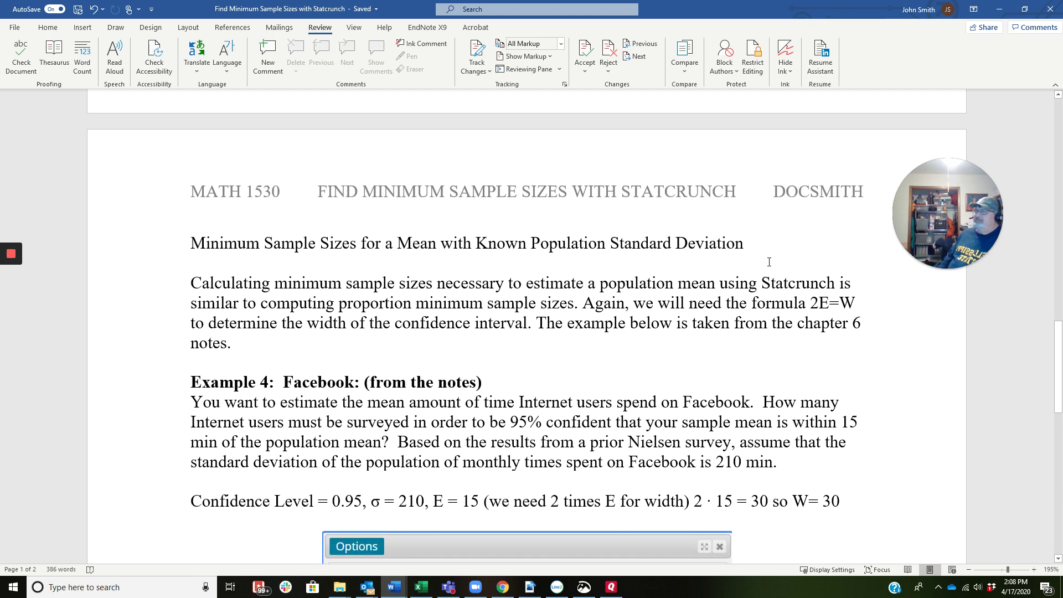
scroll(751, 261, "down", 2)
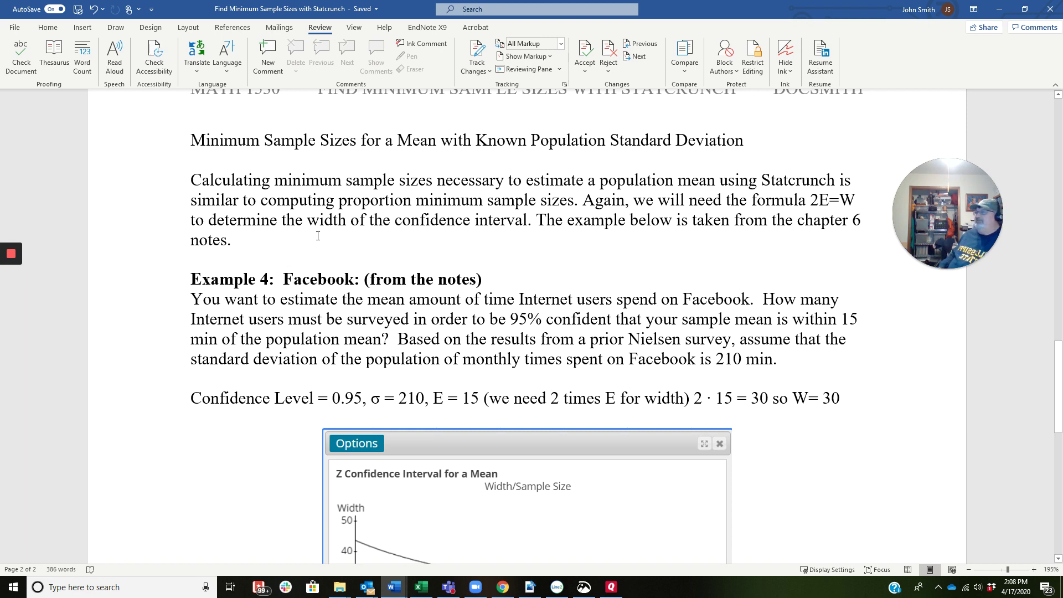
scroll(317, 235, "down", 2)
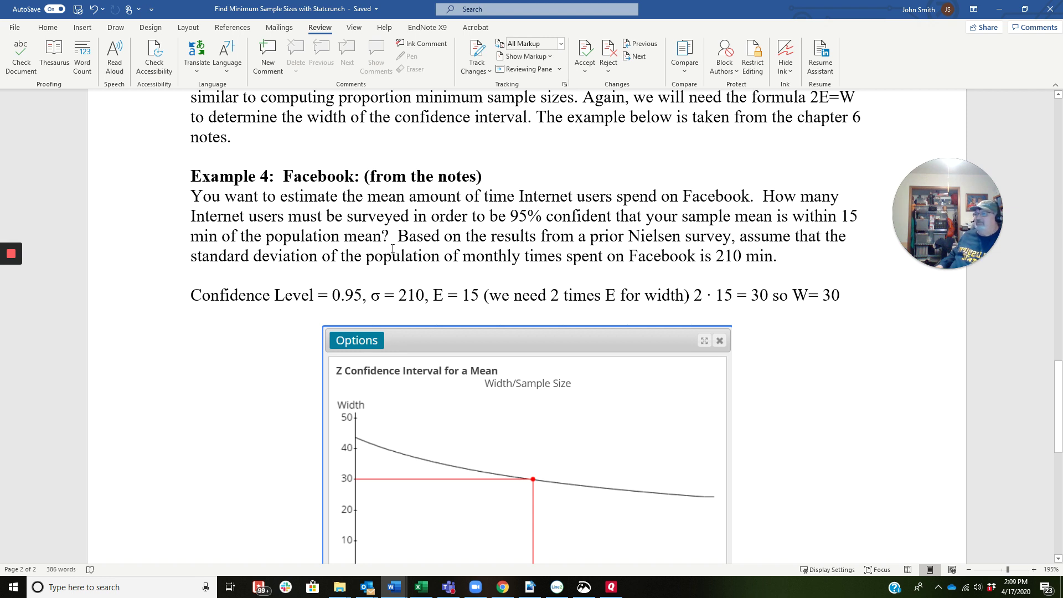
Step: Scroll further to the screenshot's result of width 29.998524 at sample size 753
scroll(391, 255, "down", 1)
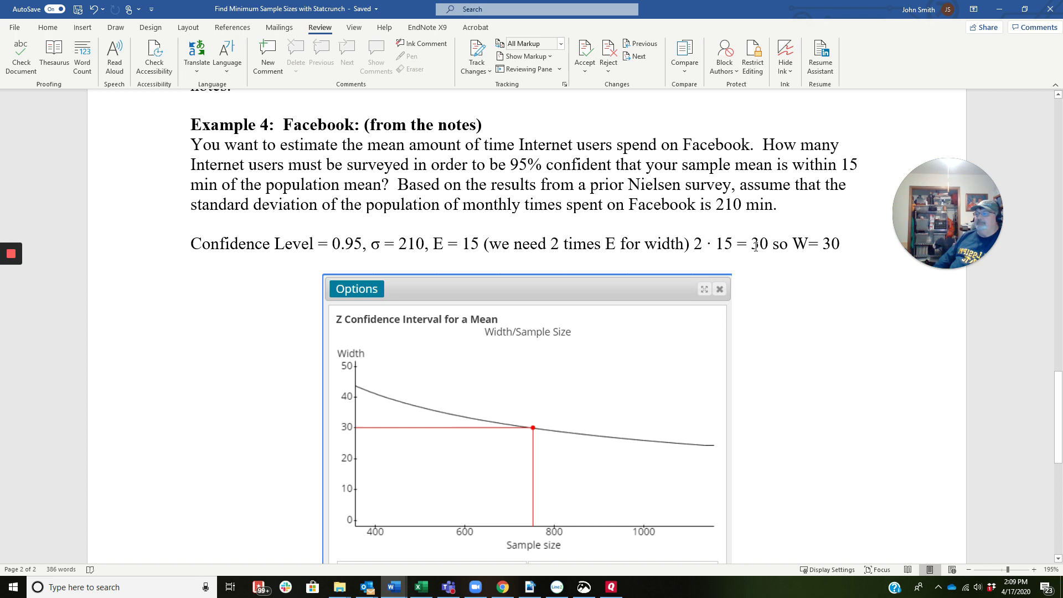
scroll(756, 246, "down", 5)
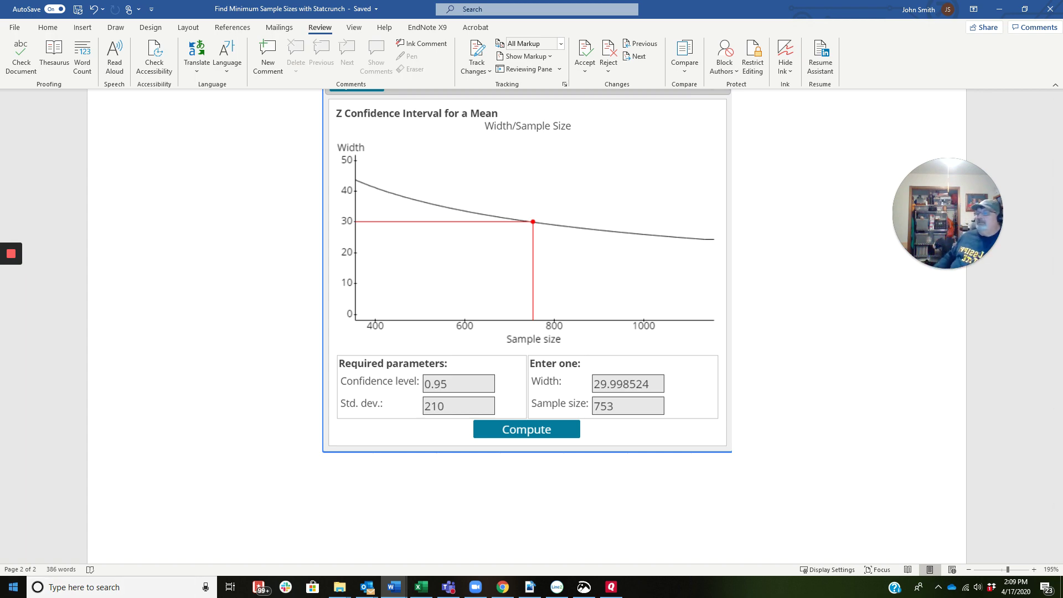
Step: Launch StatCrunch in a new Chrome tab from the saved bookmark
left_click(502, 591)
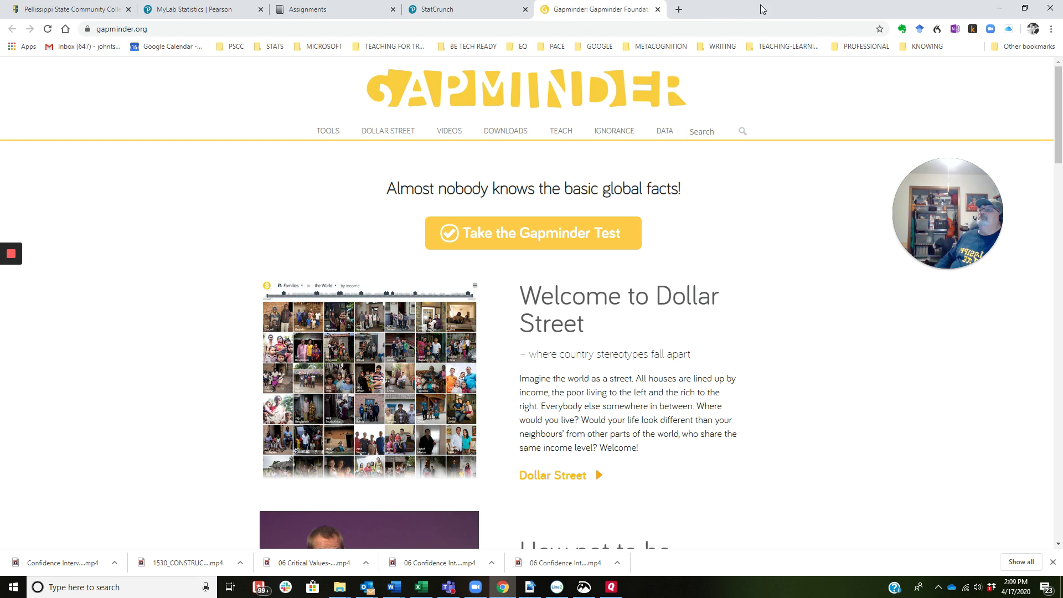
left_click(682, 10)
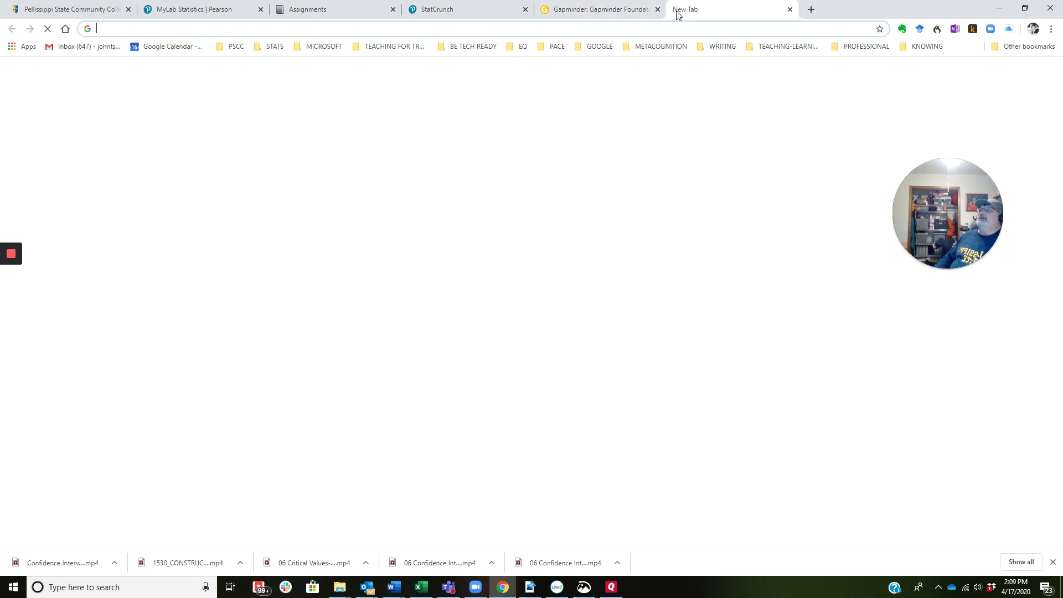
left_click(276, 49)
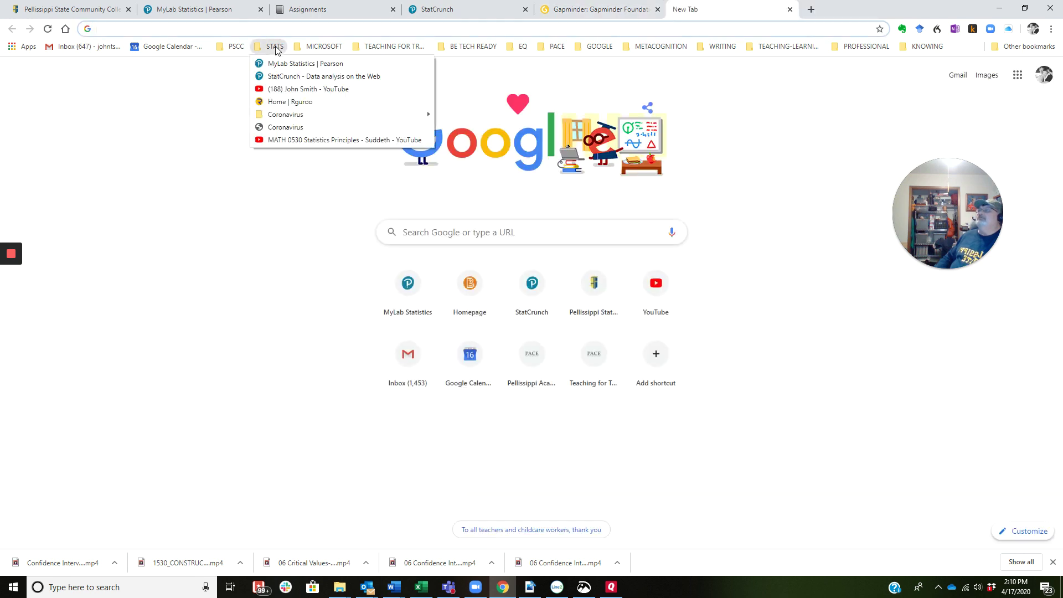
left_click(299, 77)
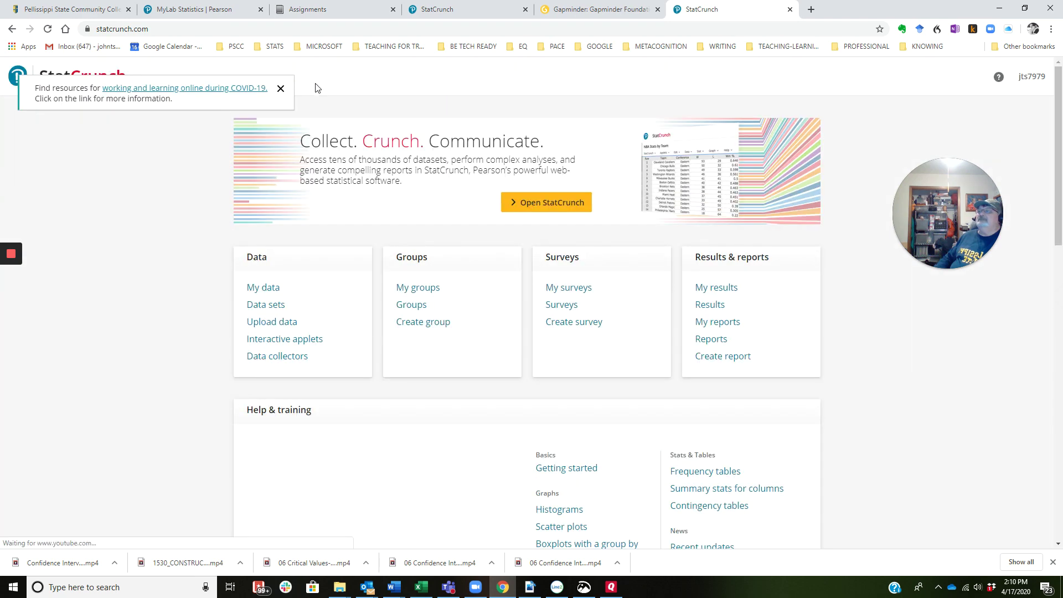
left_click(545, 203)
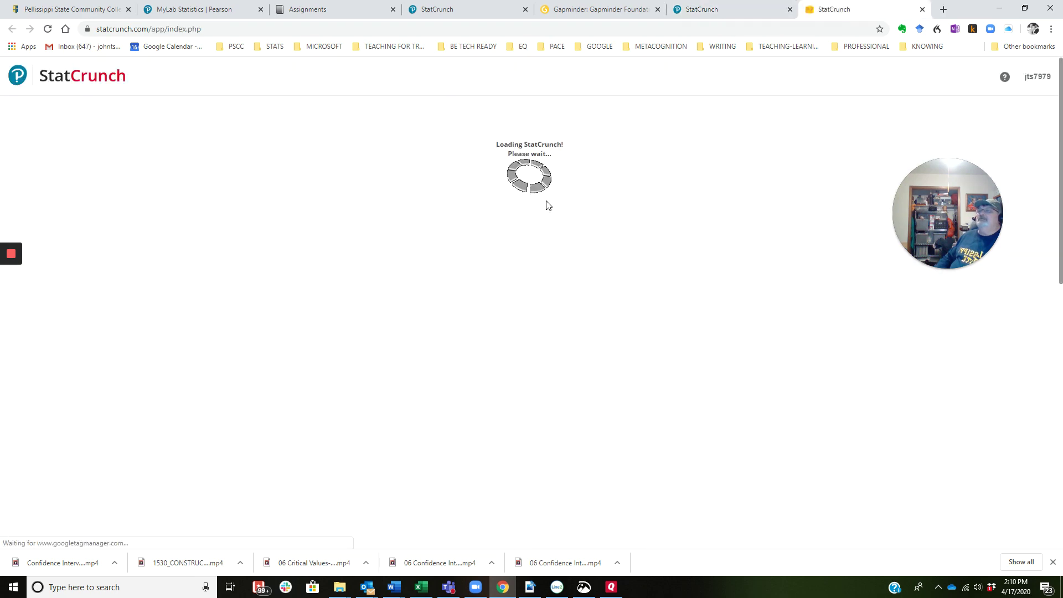
Step: Open Stat > Z Stats > One Sample > Width/Sample Size for a mean
left_click(251, 121)
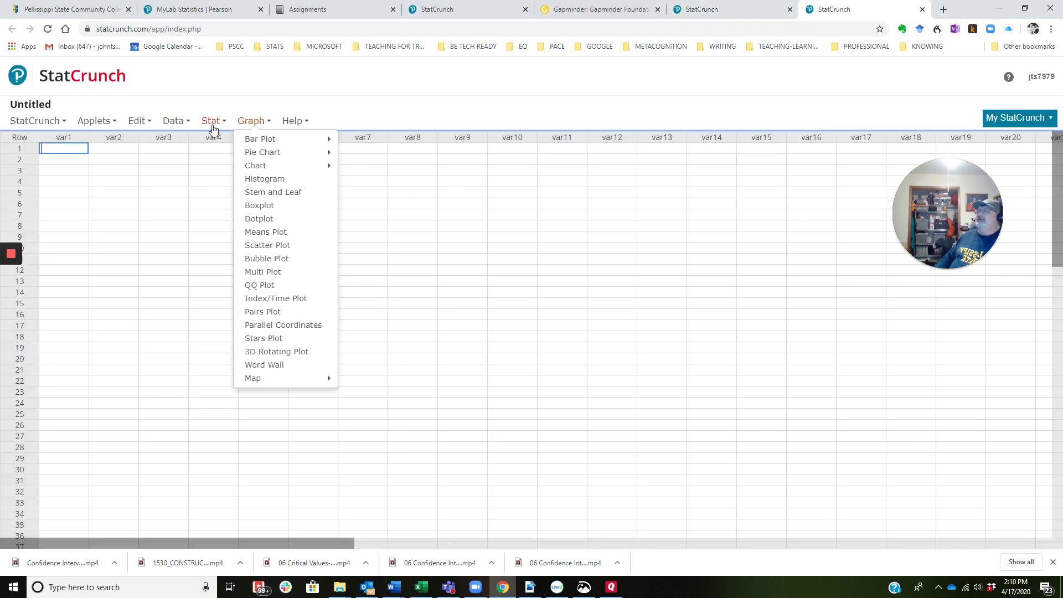
left_click(211, 122)
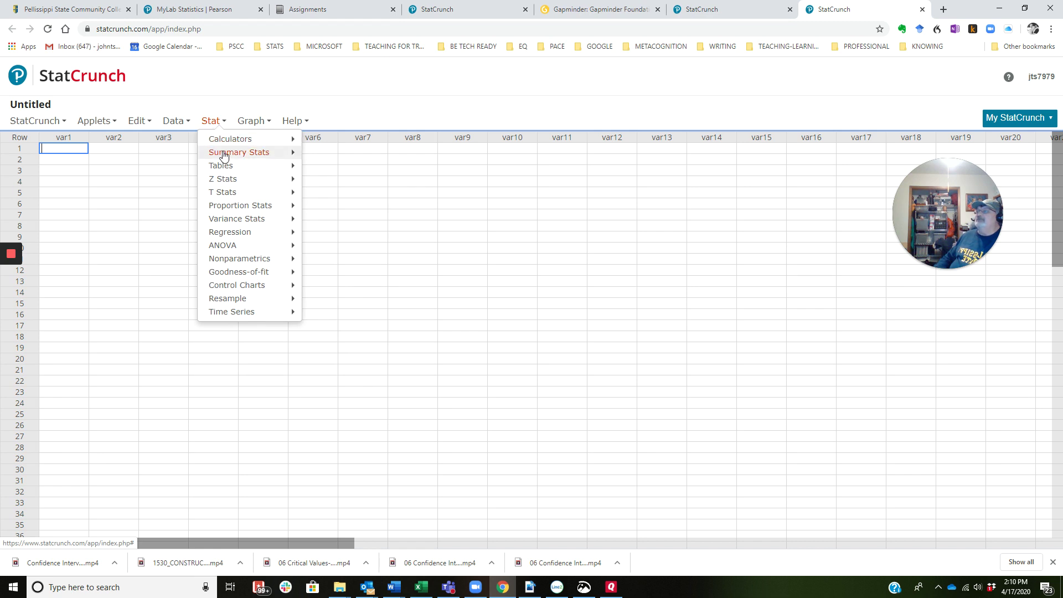
mouse_move(235, 184)
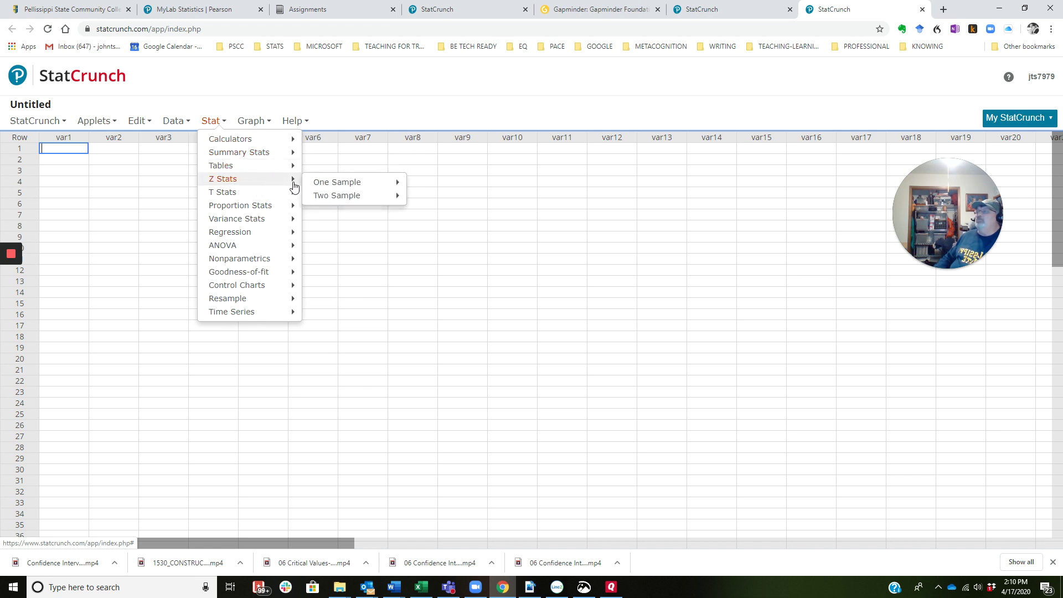
mouse_move(346, 185)
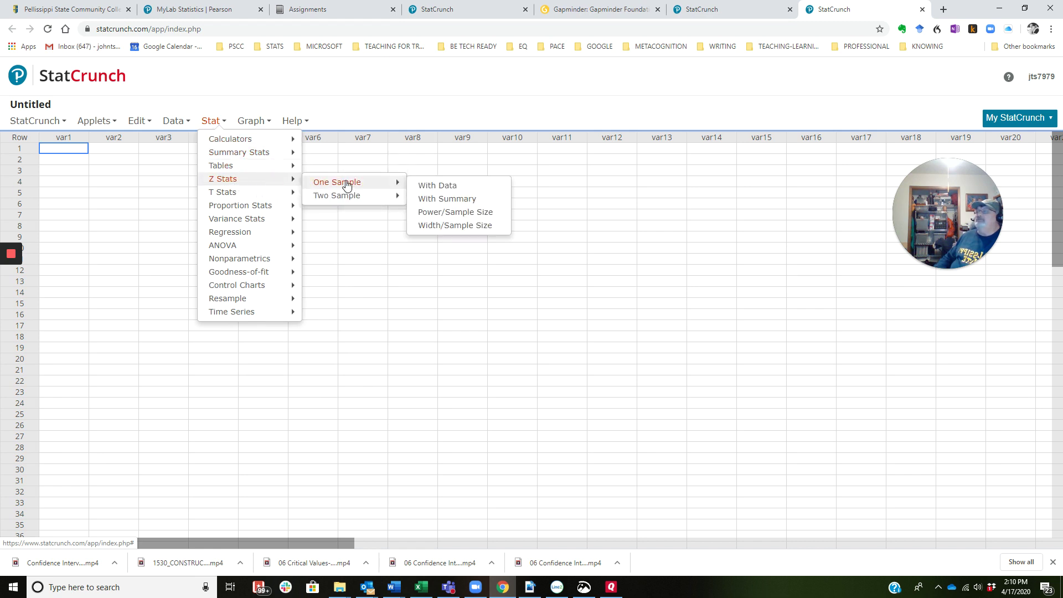
left_click(477, 231)
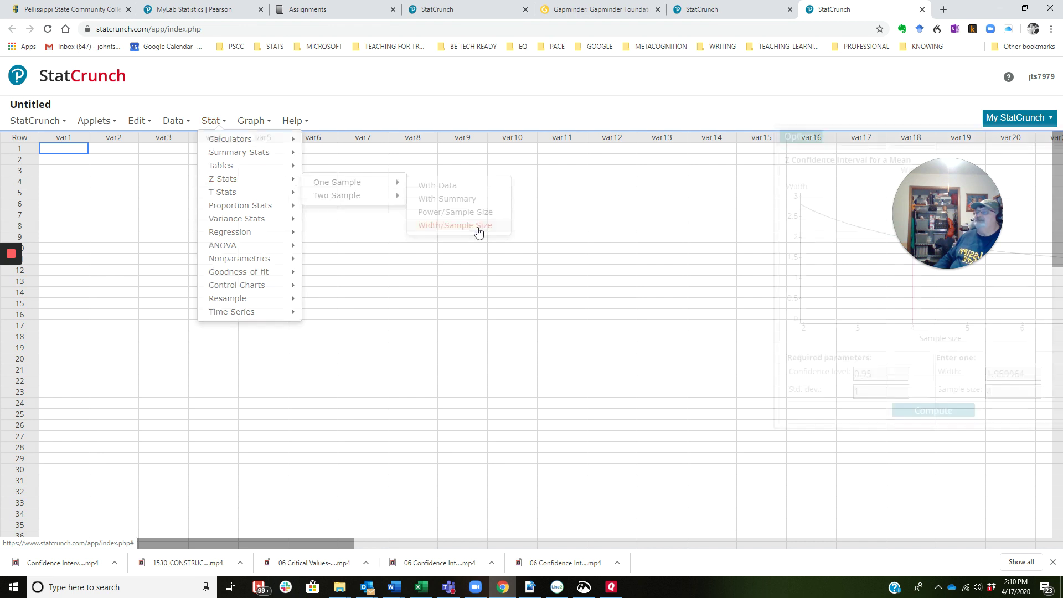
Step: Enter standard deviation 210 and width 30, then compute the sample size of 753
left_click_drag(933, 141, 478, 156)
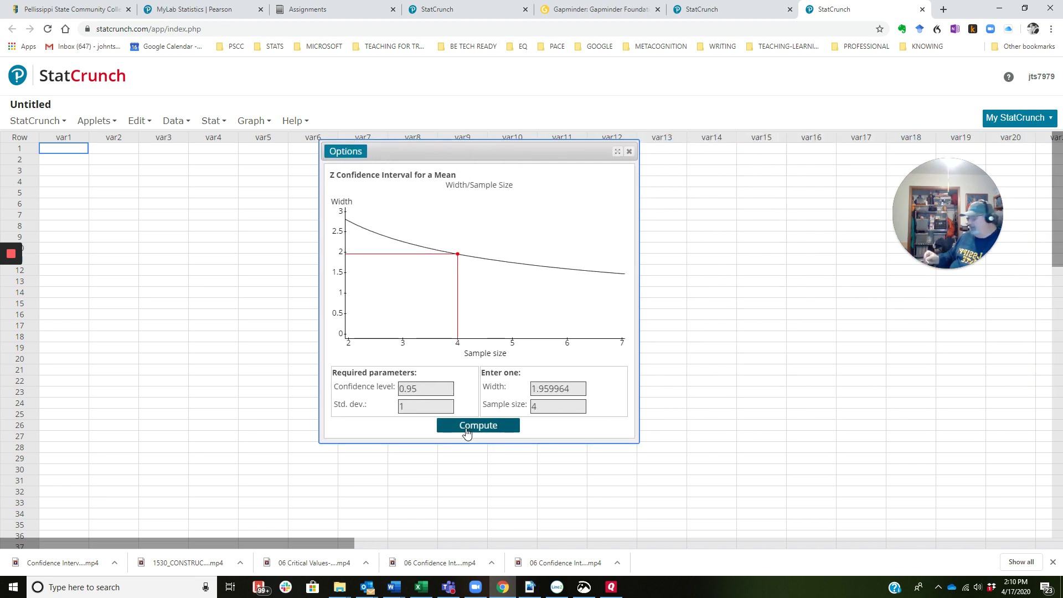
left_click(435, 408)
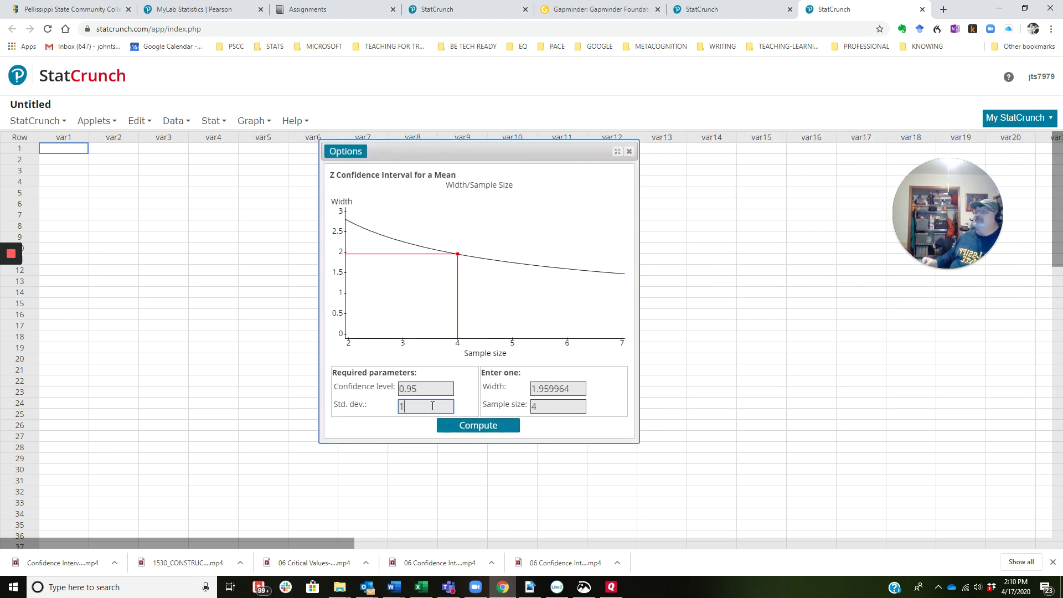
key("BackSpace")
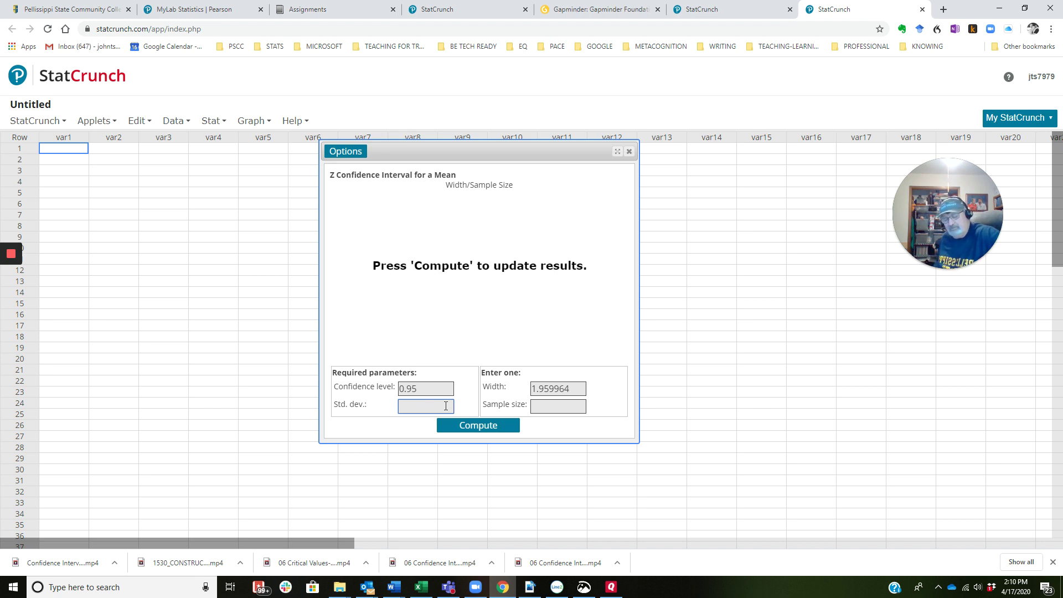
type("210")
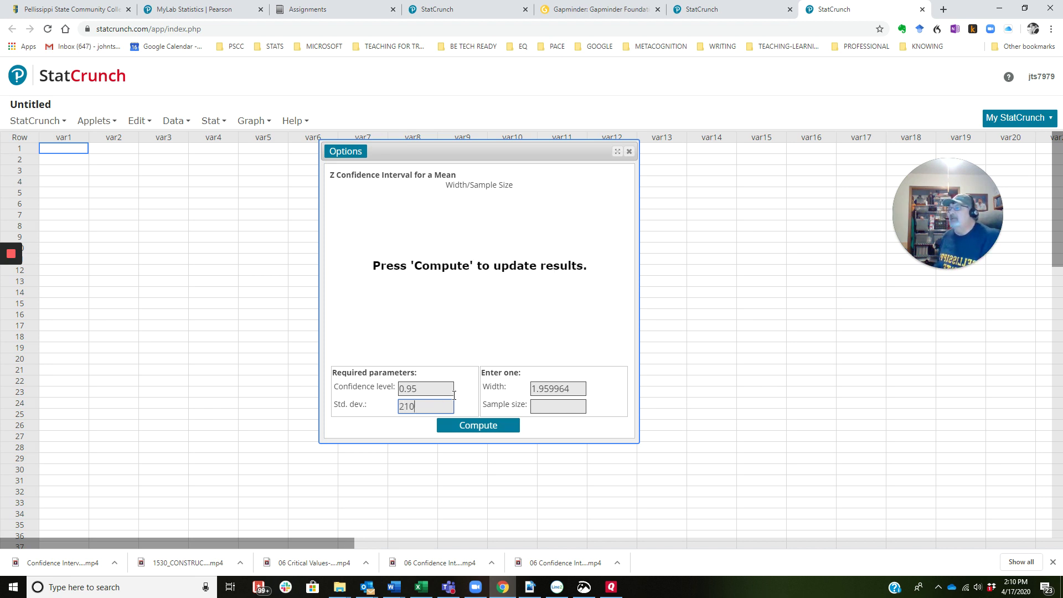
left_click(575, 391)
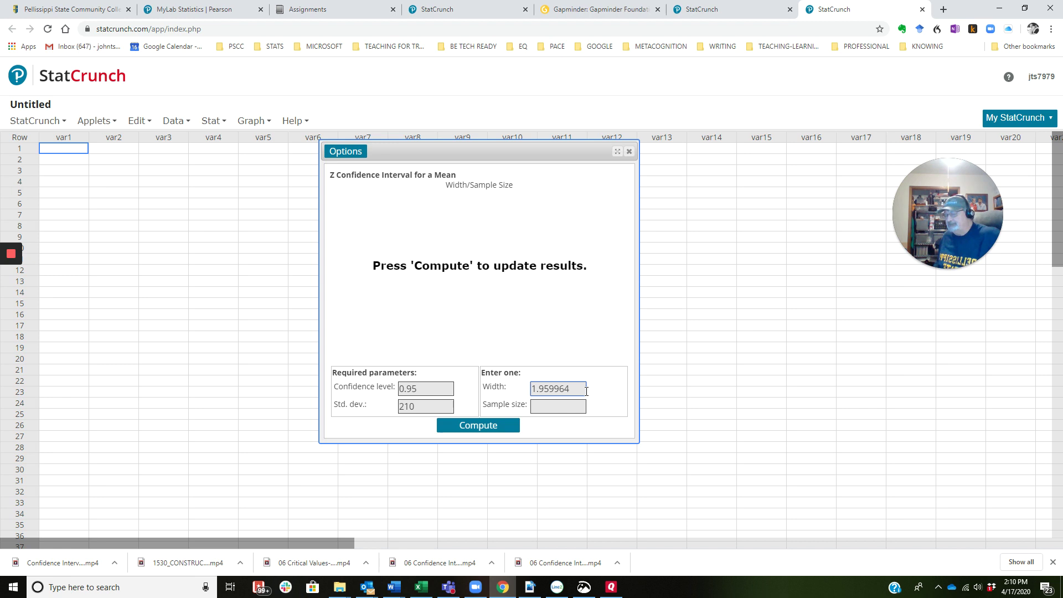
key("BackSpace")
key("BackSpace")
key("BackSpace")
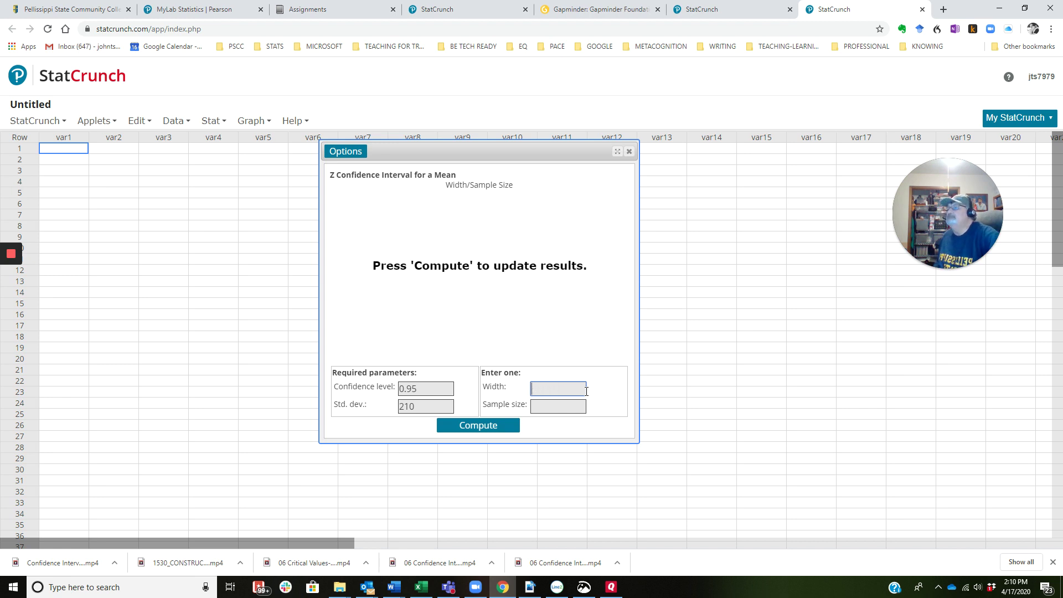
type("30")
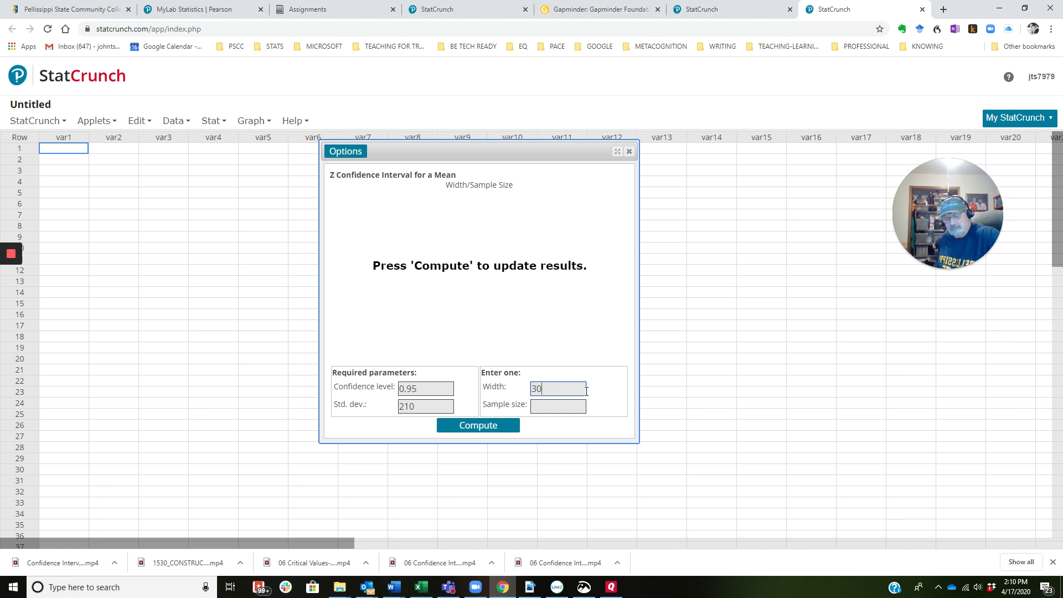
left_click(491, 426)
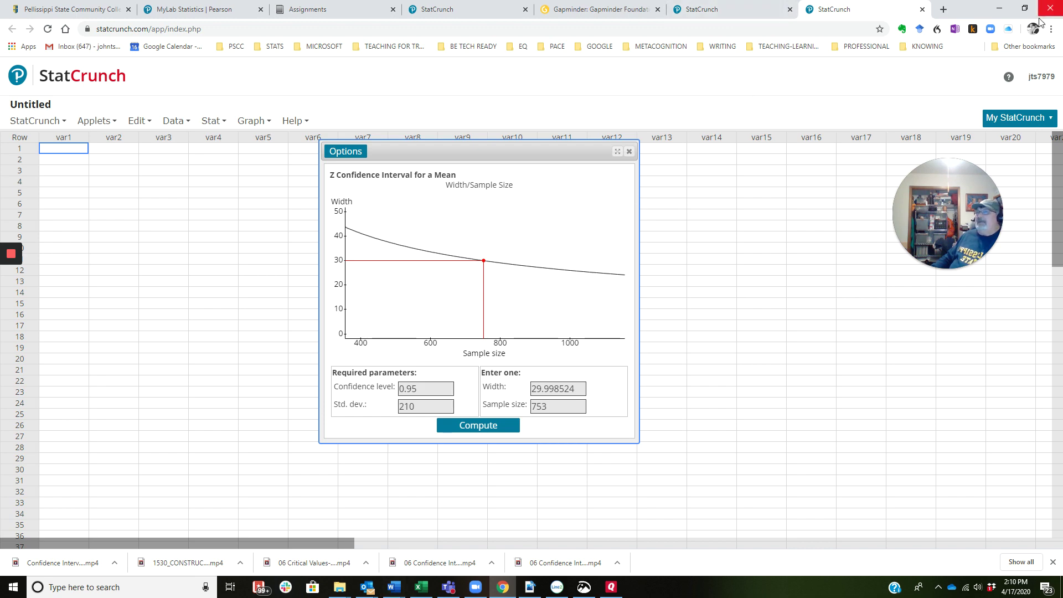
Step: Bring Word forward to Example 4's screenshot showing sample size 753, then reveal the hidden taskbar icons
left_click(1000, 9)
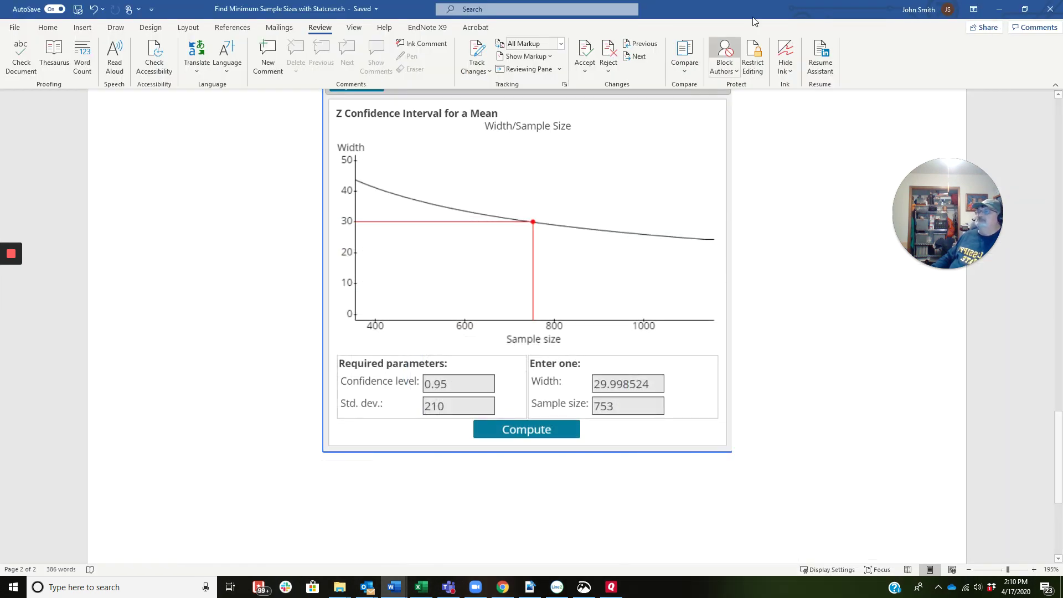
scroll(582, 260, "up", 3)
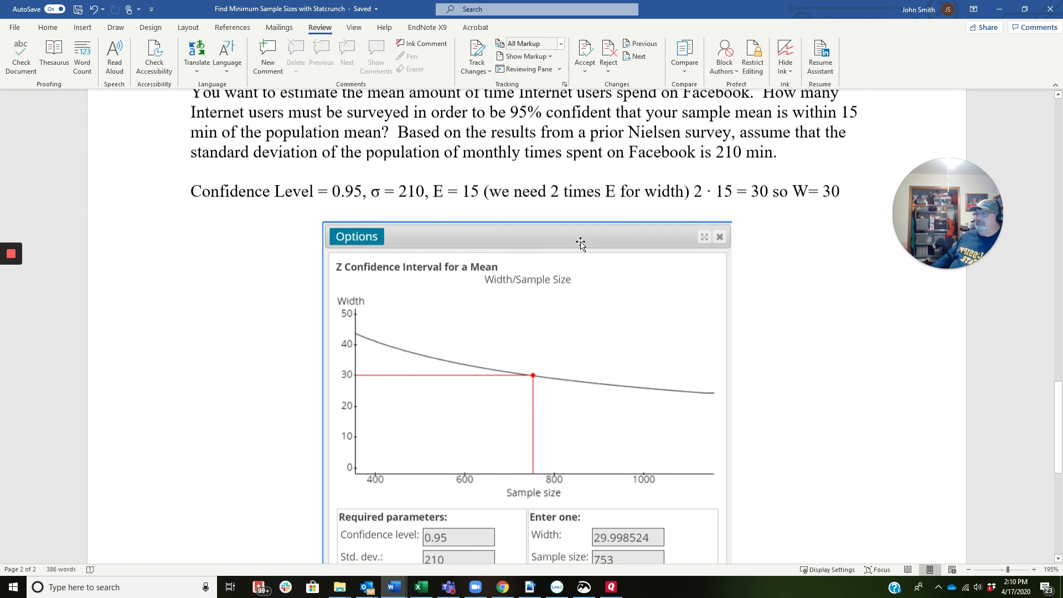
scroll(579, 245, "down", 6)
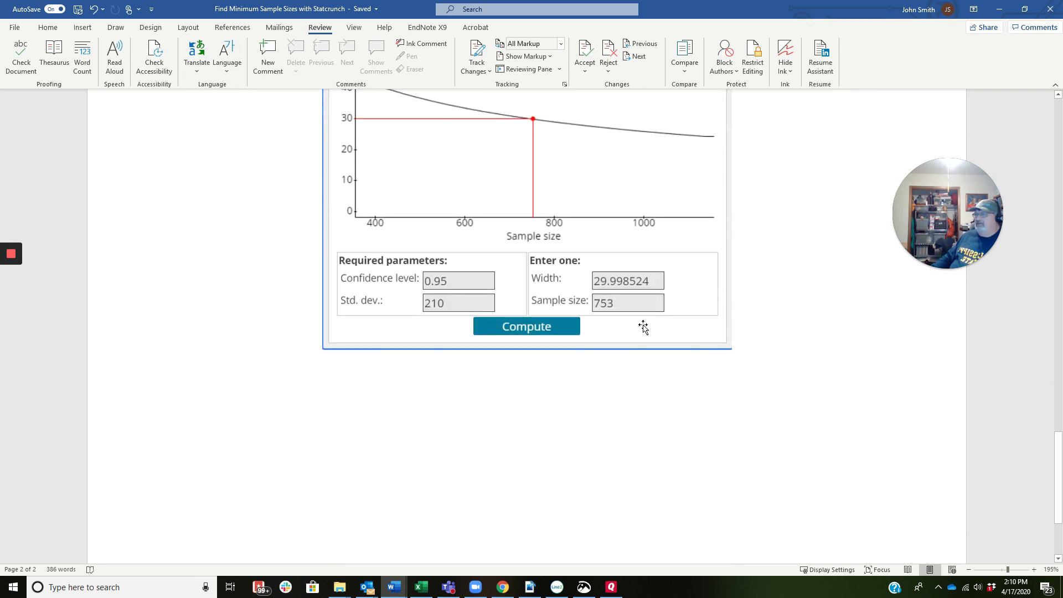
scroll(623, 299, "down", 1)
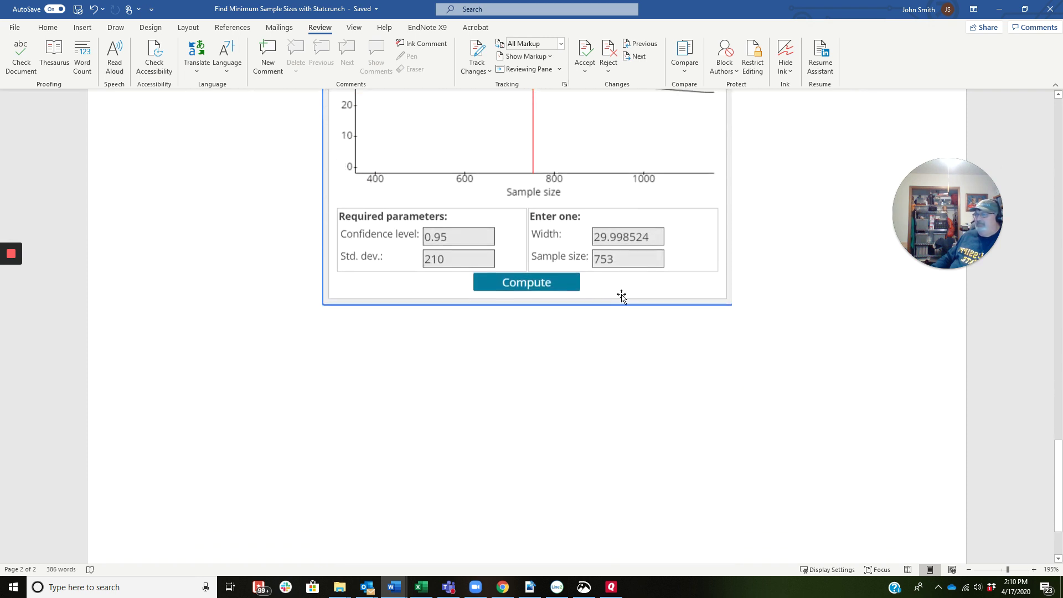
scroll(622, 295, "up", 1)
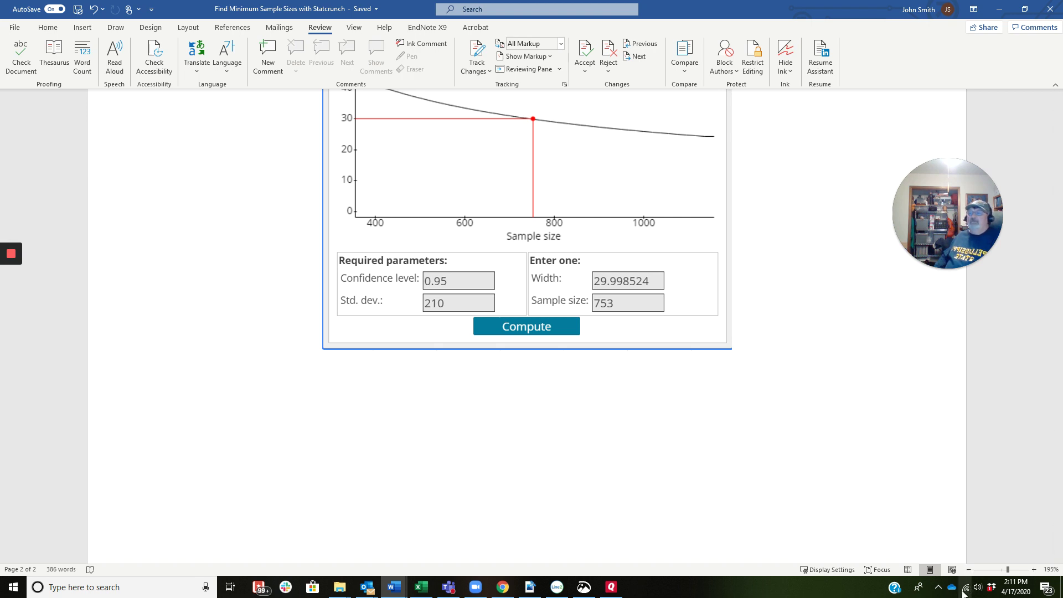
left_click(937, 589)
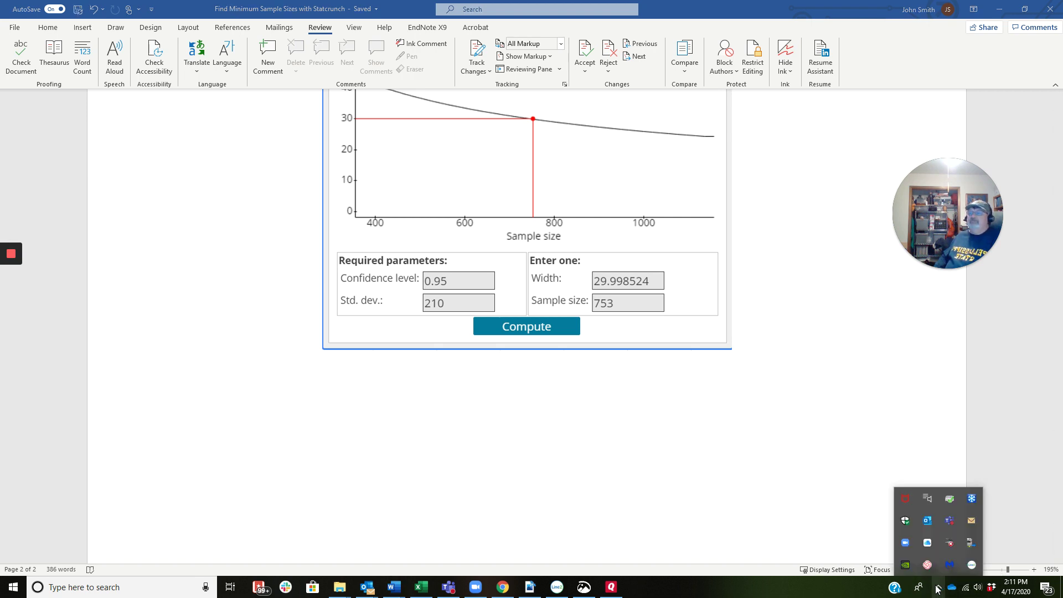